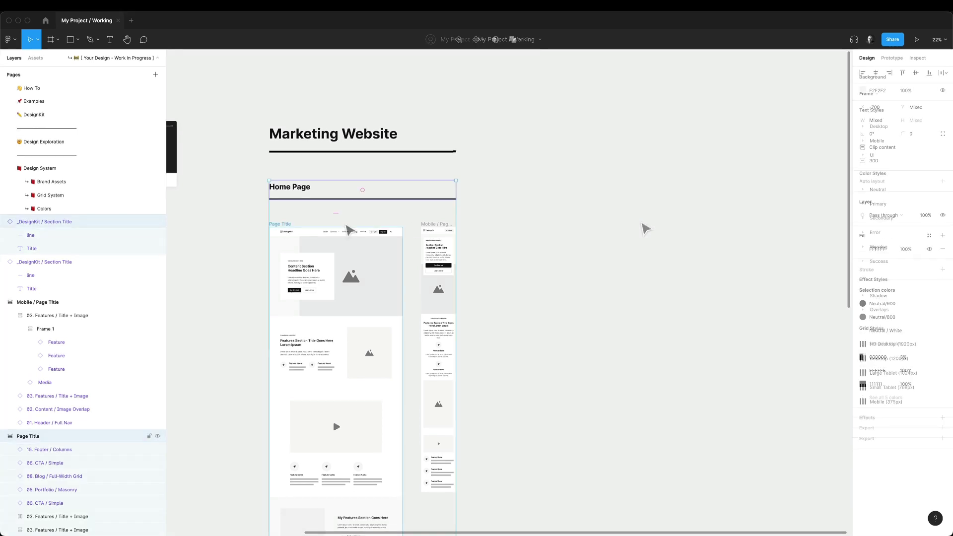
Duplicate the Home Page title with its desktop and mobile frames alongside the originals, and extend the Marketing Website heading across both sets
shift+click(439, 224)
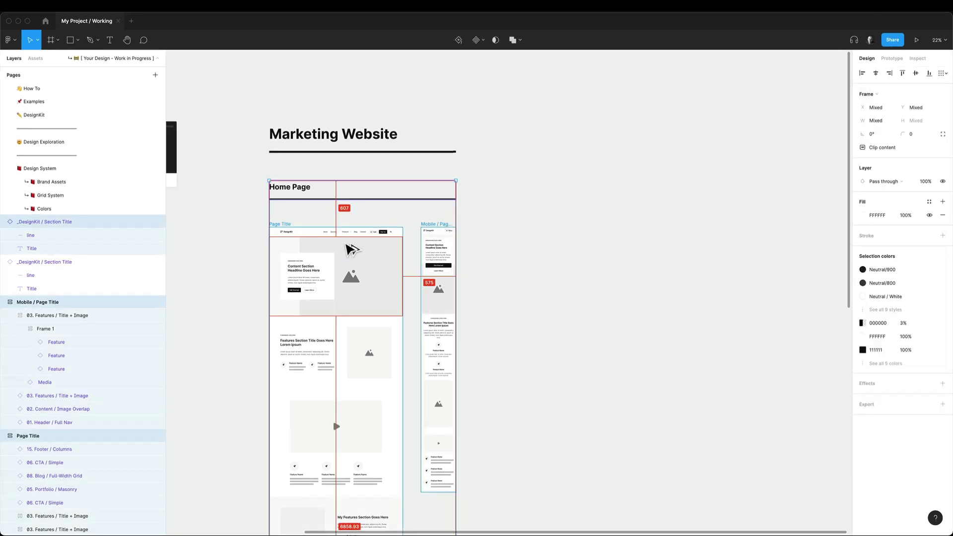
drag(352, 243, 569, 247)
click(454, 143)
drag(453, 142, 683, 140)
click(725, 170)
scroll(725, 170, right, 3)
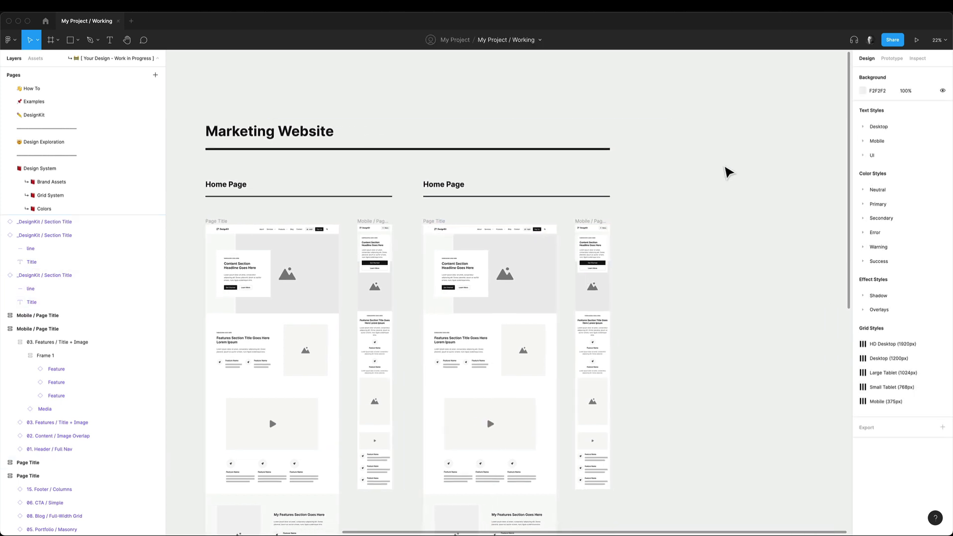
Rename the duplicated Home Page section title to "Article"
scroll(725, 170, down, 2)
double_click(452, 142)
text(Article)
click(433, 167)
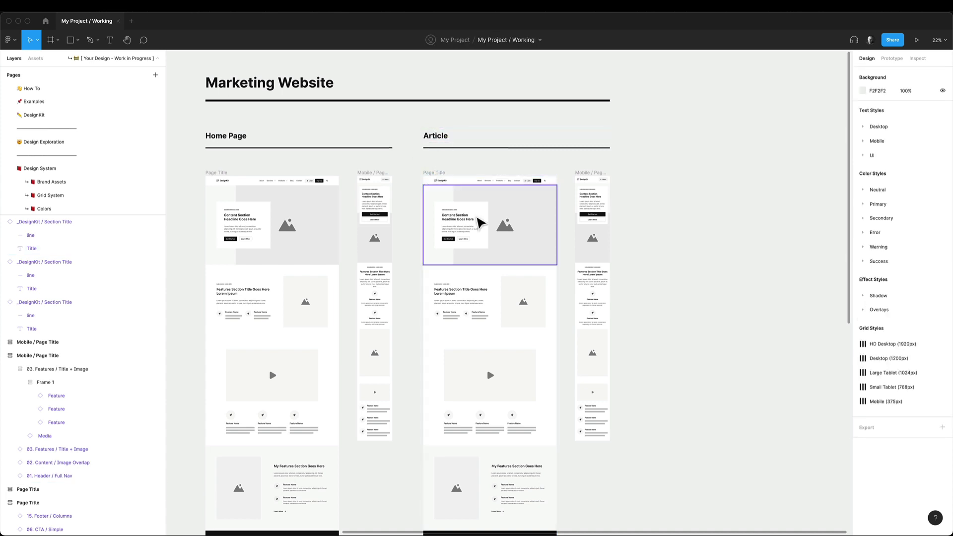
Delete all body sections between the hero and the closing sign-up CTA in the Article desktop page, keeping the navigation, hero, CTA and footer
scroll(481, 221, up, 3)
scroll(481, 219, down, 2)
click(480, 332)
scroll(480, 334, down, 3)
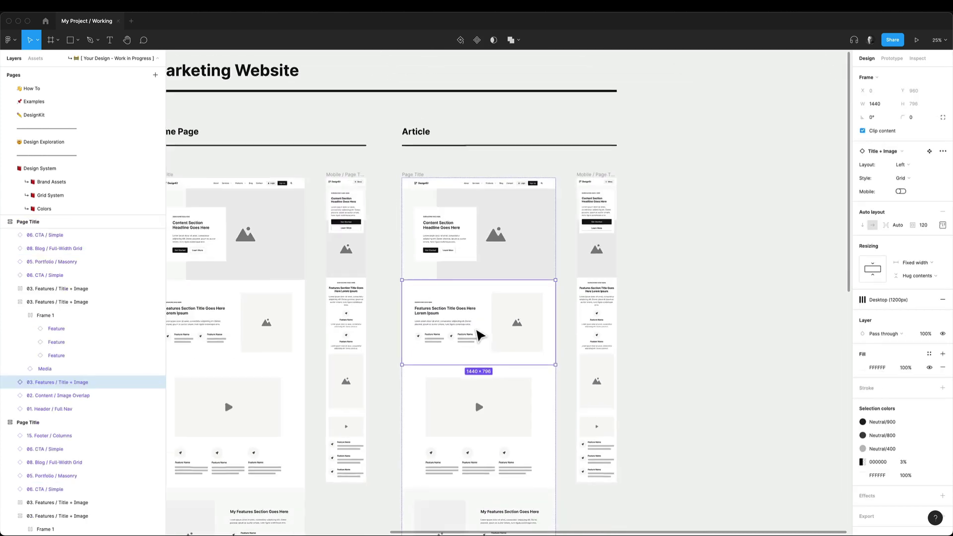
scroll(497, 370, down, 2)
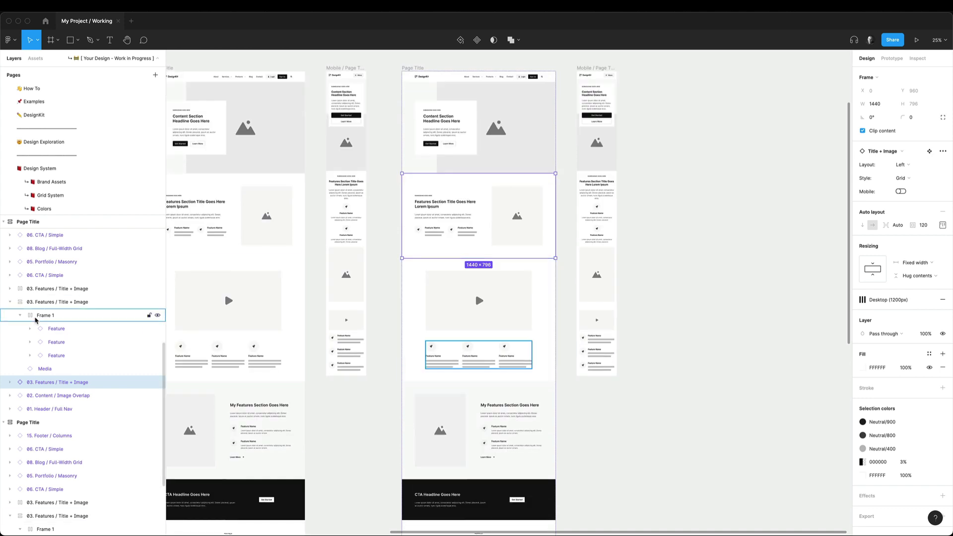
key(alt+l)
shift+click(40, 302)
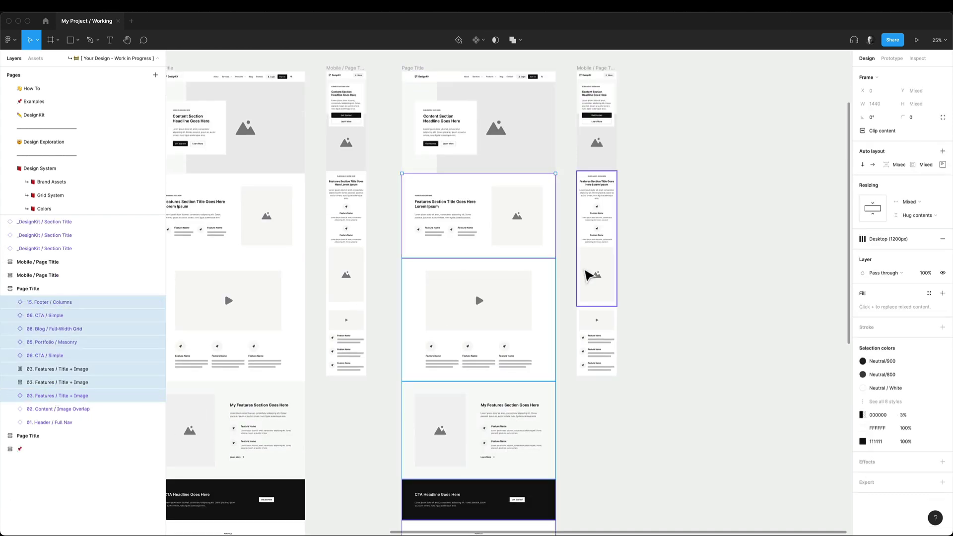
scroll(589, 275, down, 3)
scroll(585, 273, down, 3)
shift+click(66, 302)
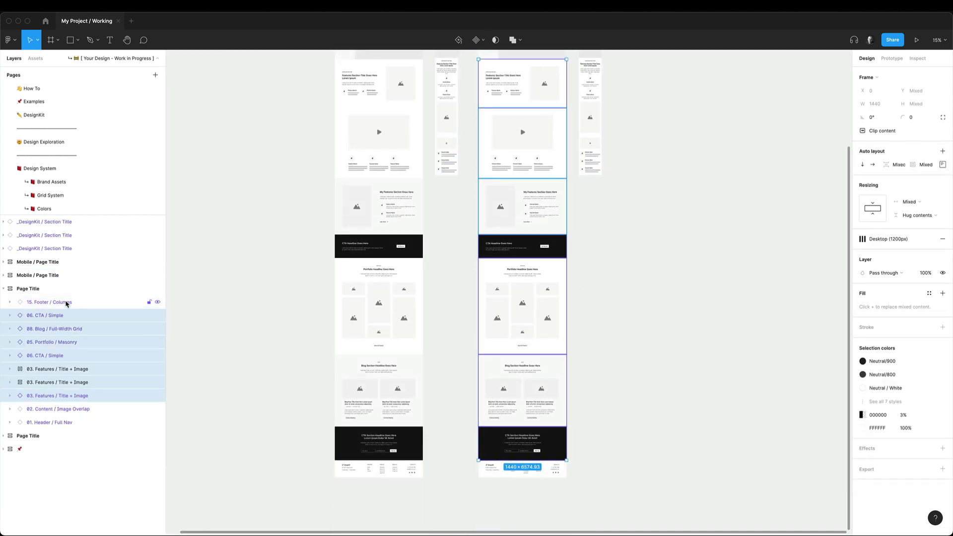
scroll(613, 309, up, 3)
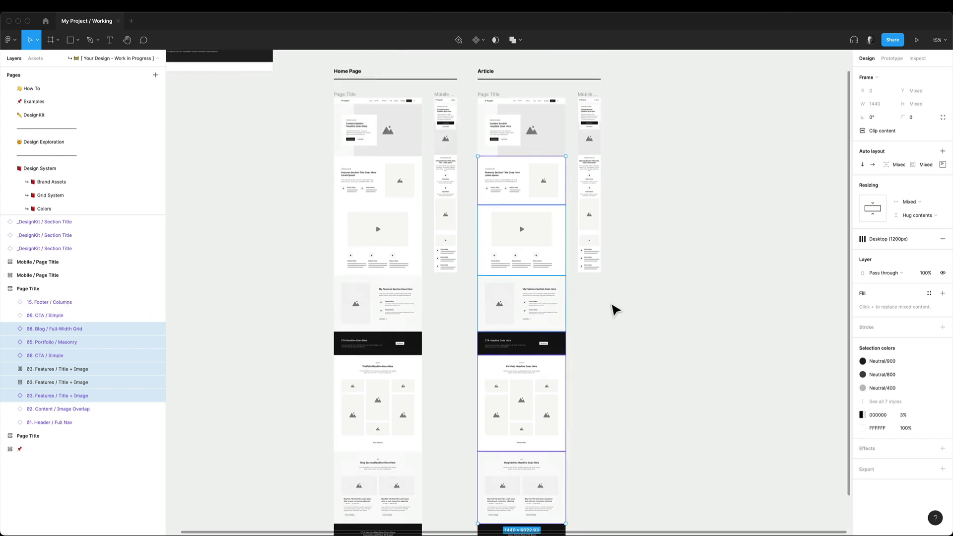
key(Delete)
scroll(557, 356, up, 2)
scroll(549, 389, up, 5)
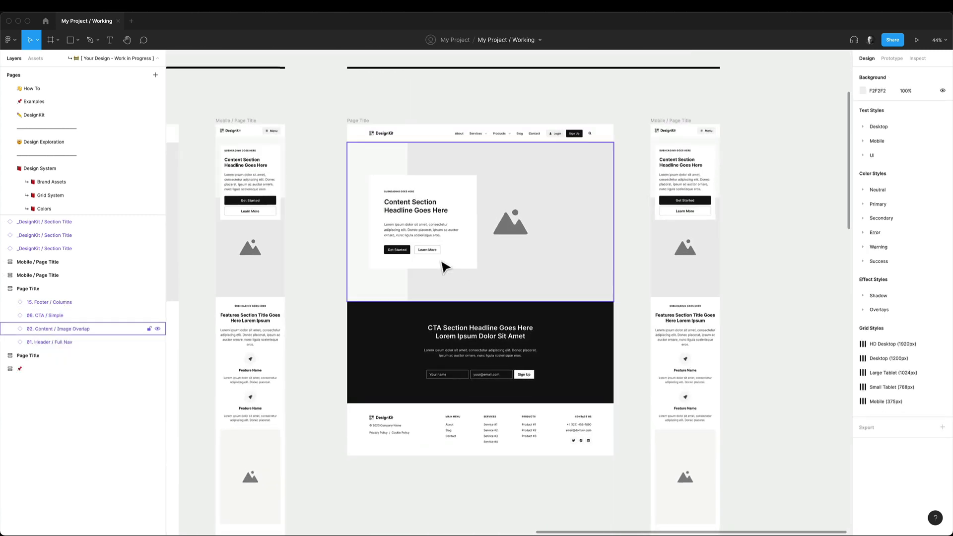
Turn off the Buttons option for the Section Title card in the Article page's hero
double_click(434, 258)
click(901, 222)
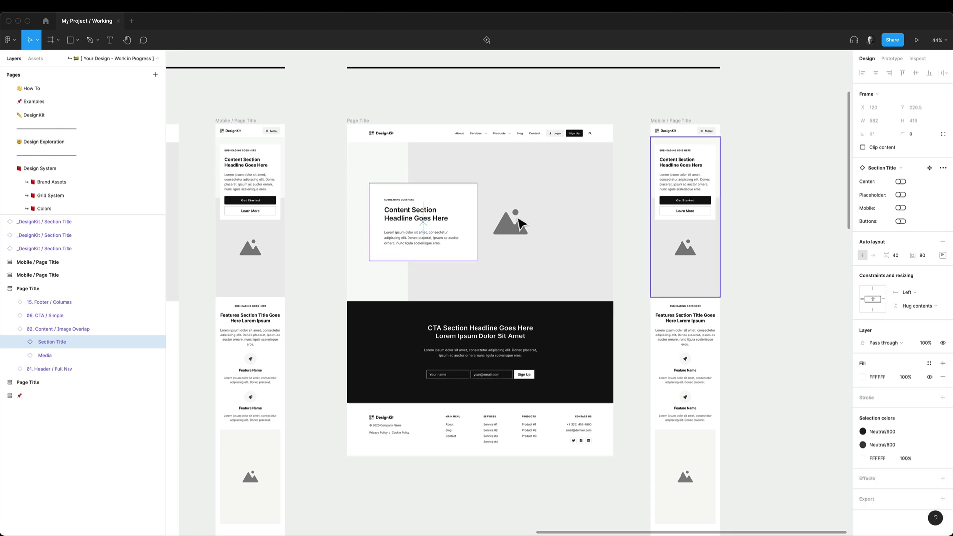
click(334, 162)
scroll(334, 161, up, 2)
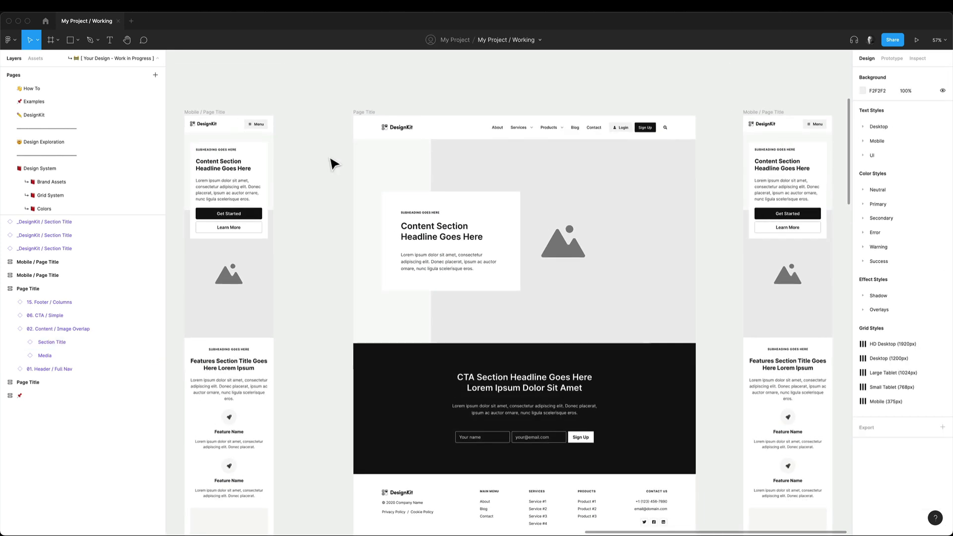
Replace the hero card's subheading text with the date "January 6th, 2021"
scroll(363, 174, down, 2)
scroll(377, 182, right, 2)
super+click(390, 181)
key(shift+0)
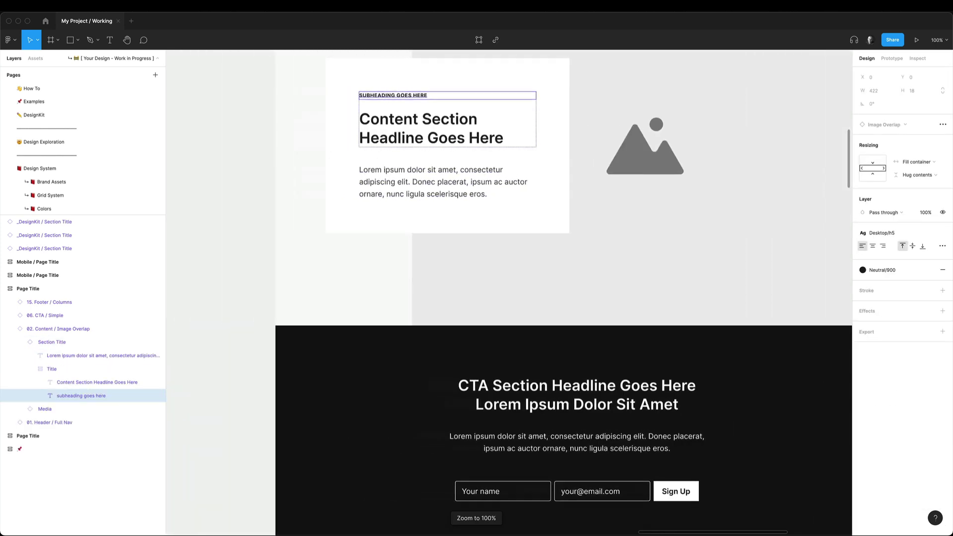
double_click(346, 166)
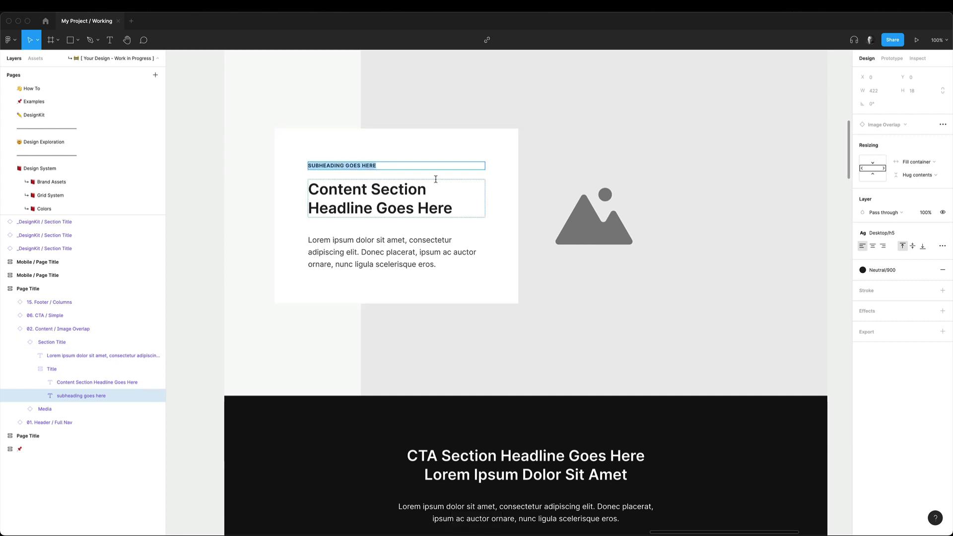
text(January)
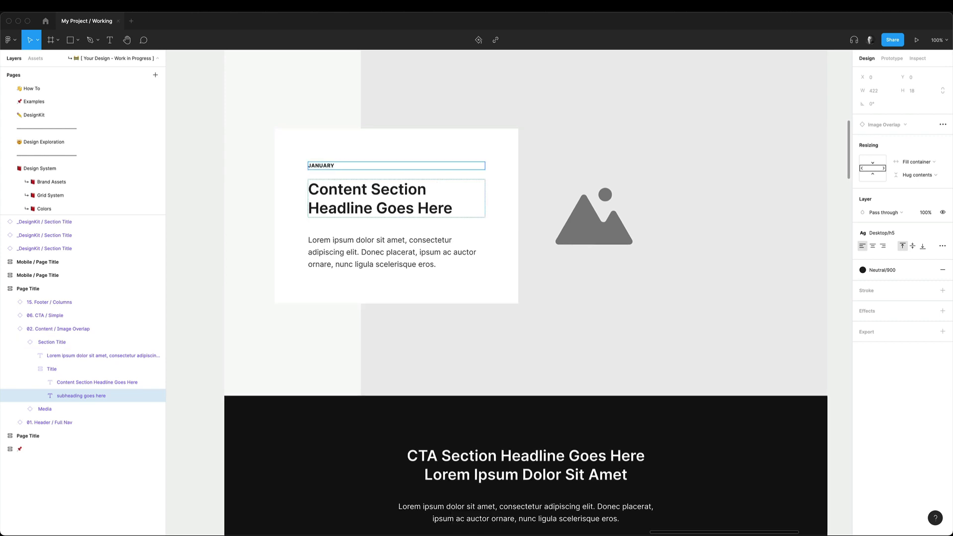
text( 6th, 20221)
key(BackSpace)
key(BackSpace)
text(1)
key(Escape)
Apply the Desktop h1 text style to the headline in the hero card
double_click(358, 196)
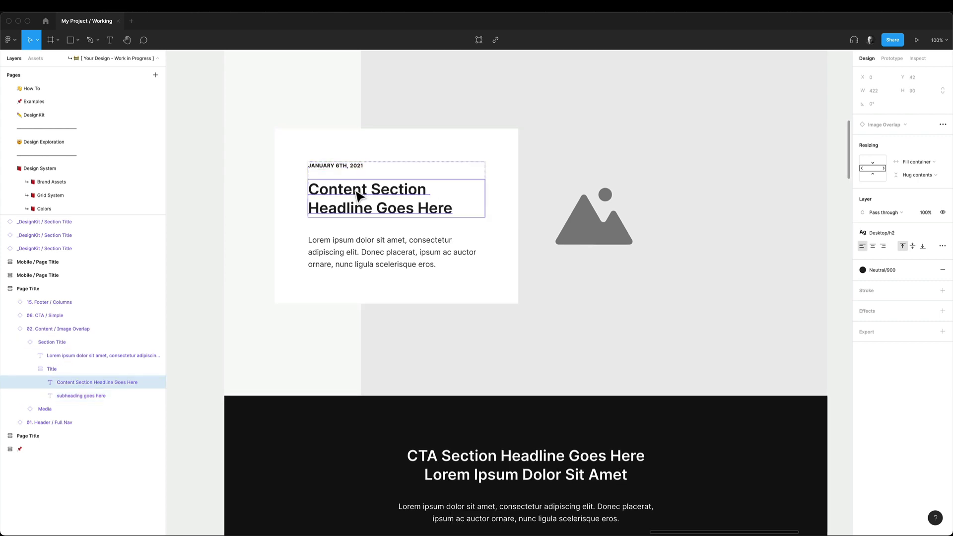
key(Escape)
click(881, 233)
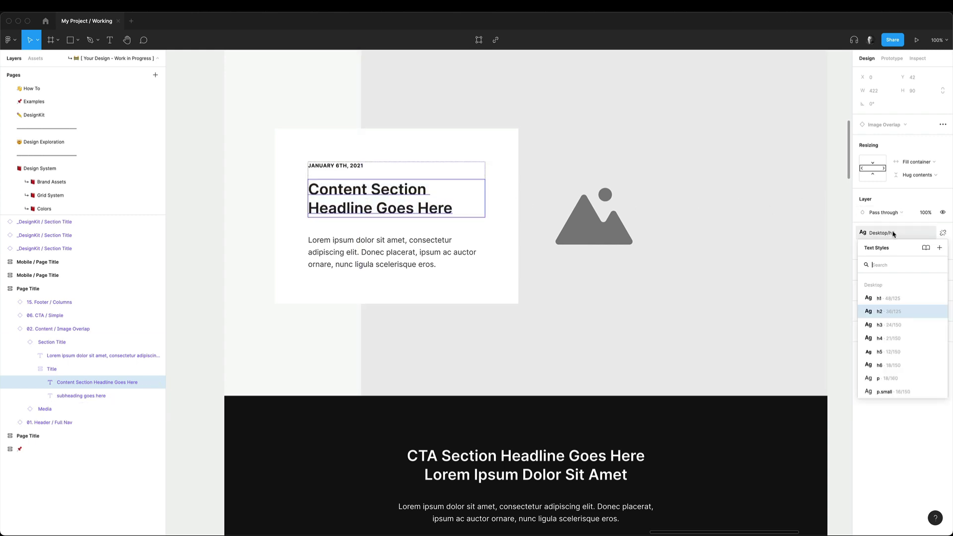
click(887, 298)
scroll(507, 141, down, 5)
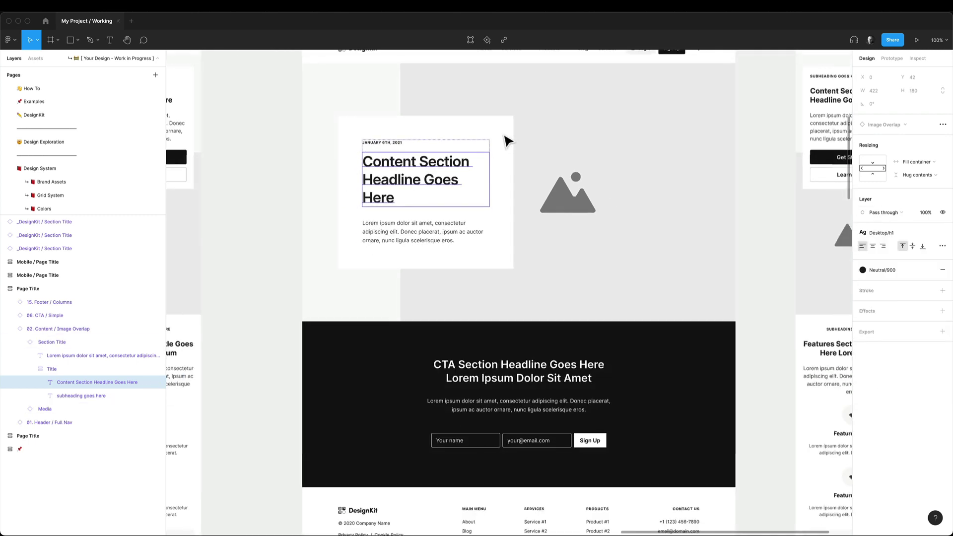
Detach the Article hero's Content / Image Overlap instance and widen its title card so it overlaps the image placeholder
click(329, 172)
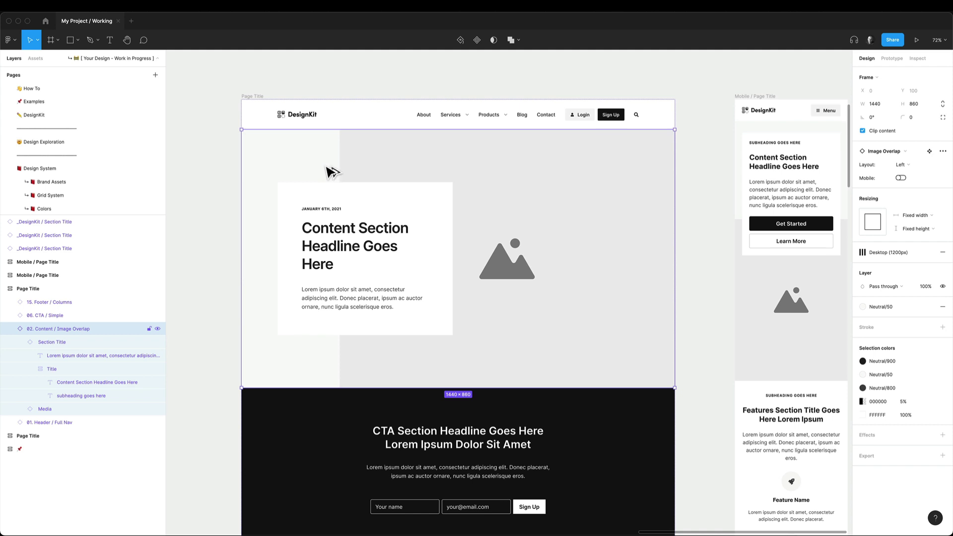
key(super+alt+b)
click(397, 215)
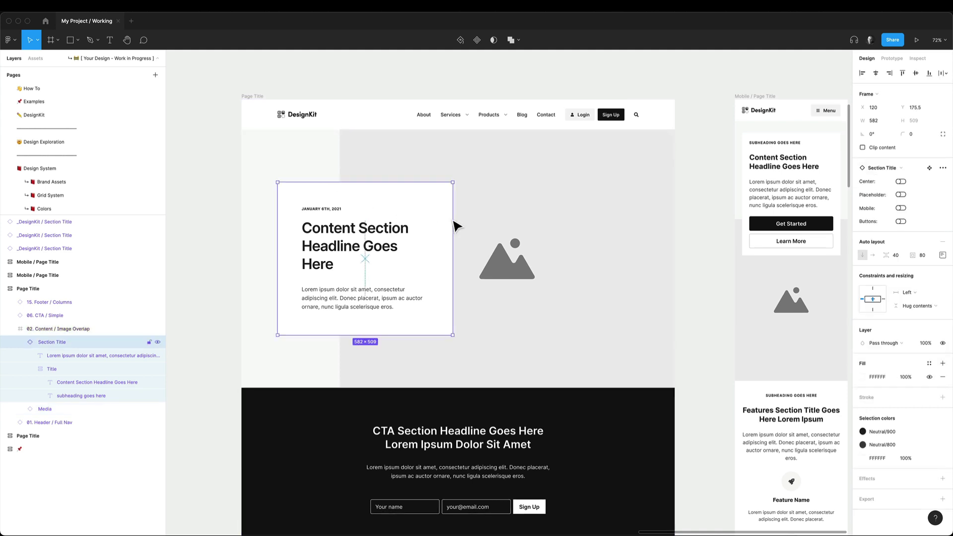
drag(453, 221, 528, 221)
Change the hero card's headline to "Article Title Goes Here"
double_click(484, 234)
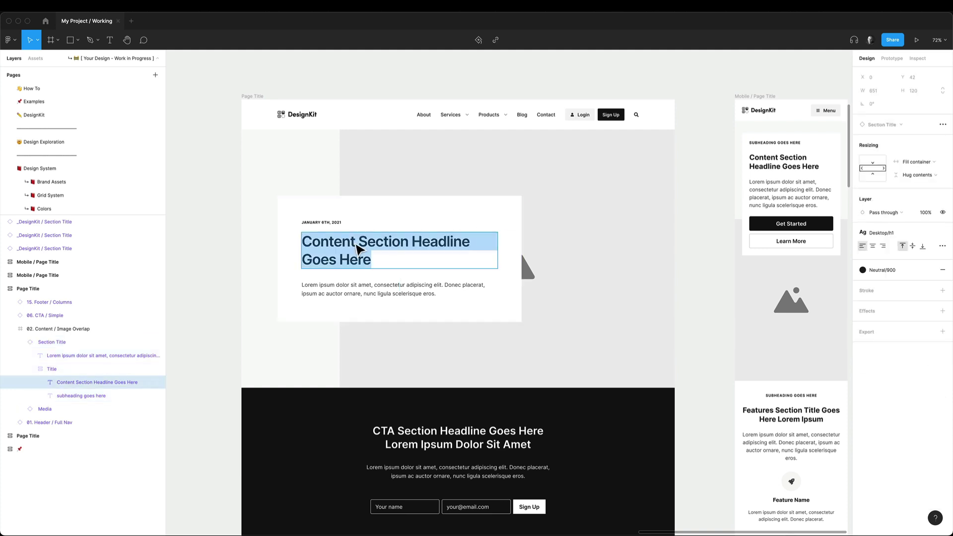
text(Article Title Goe)
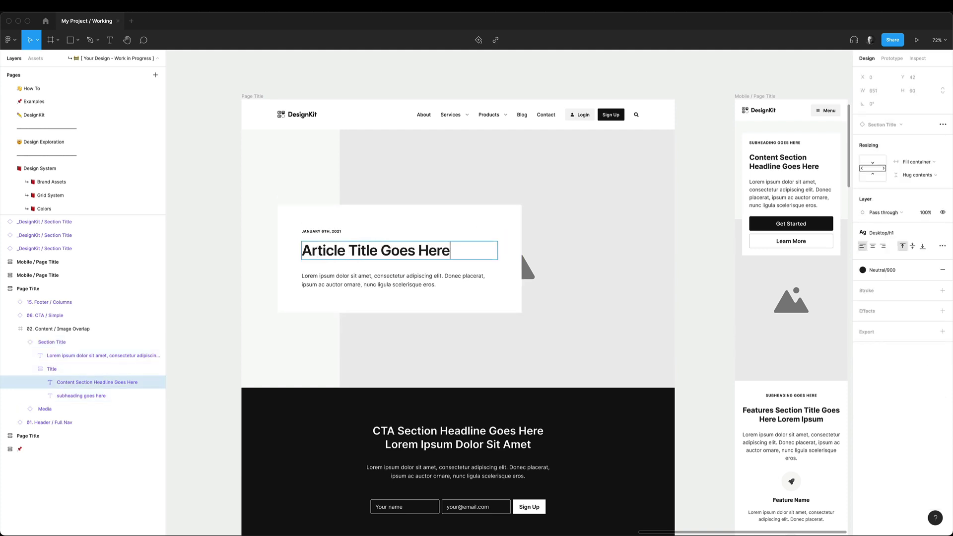
text(s Here)
key(Escape)
click(222, 216)
Copy the desktop Entry Content frame with the typography samples from the Content Blocks page
scroll(222, 217, down, 1)
scroll(222, 216, left, 1)
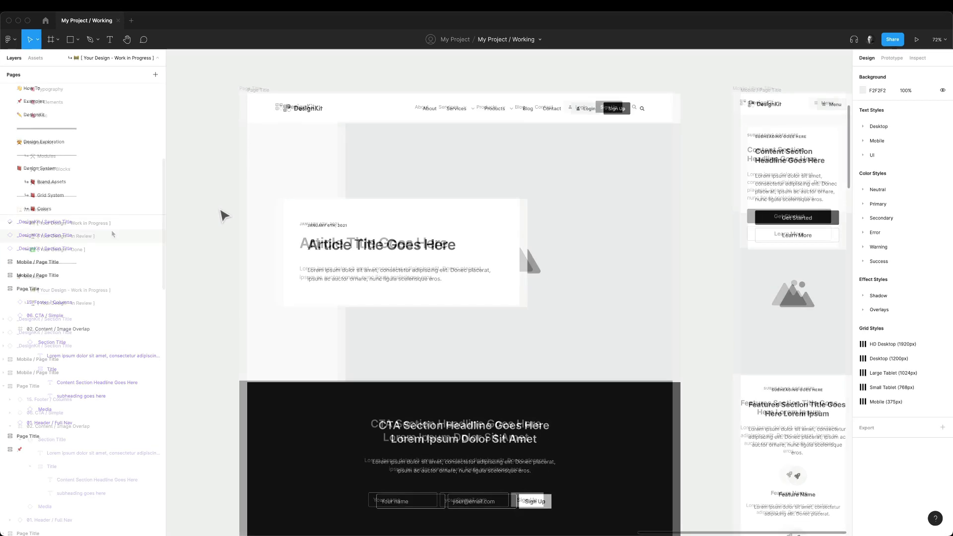
scroll(112, 232, up, 3)
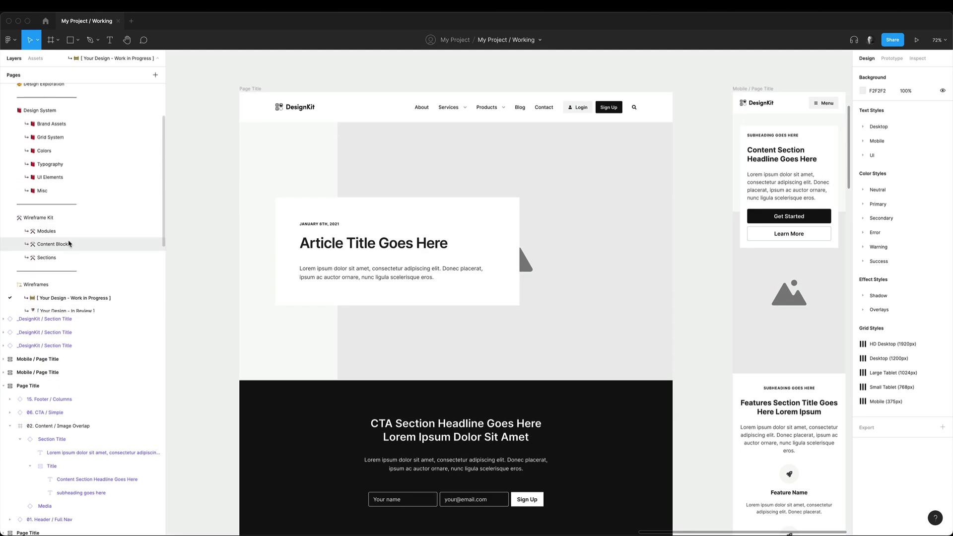
click(69, 244)
scroll(268, 277, up, 3)
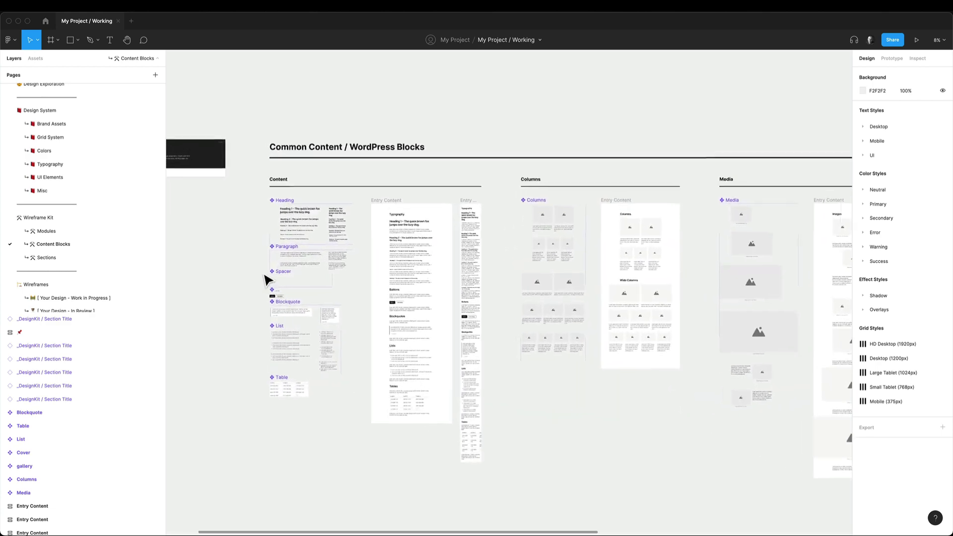
scroll(267, 278, up, 5)
scroll(318, 234, down, 2)
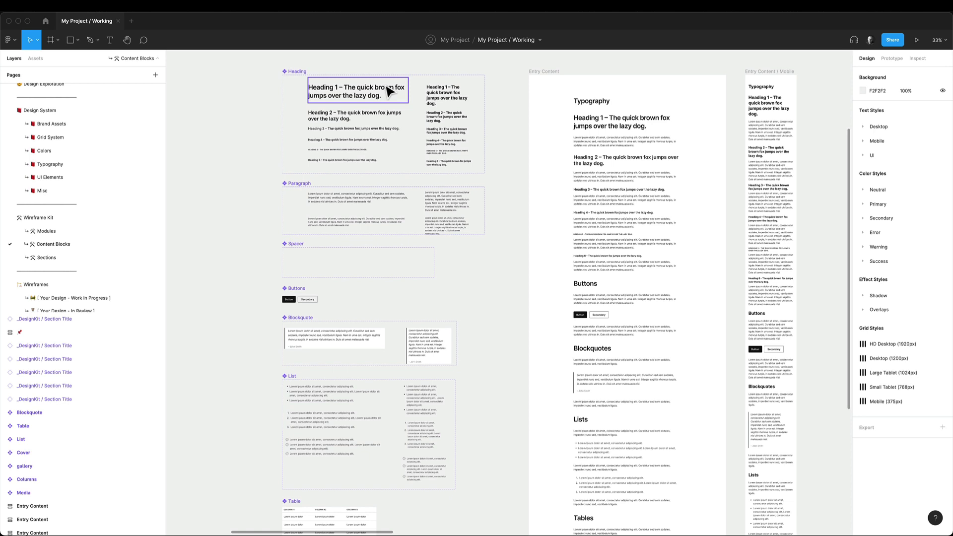
scroll(383, 187, down, 3)
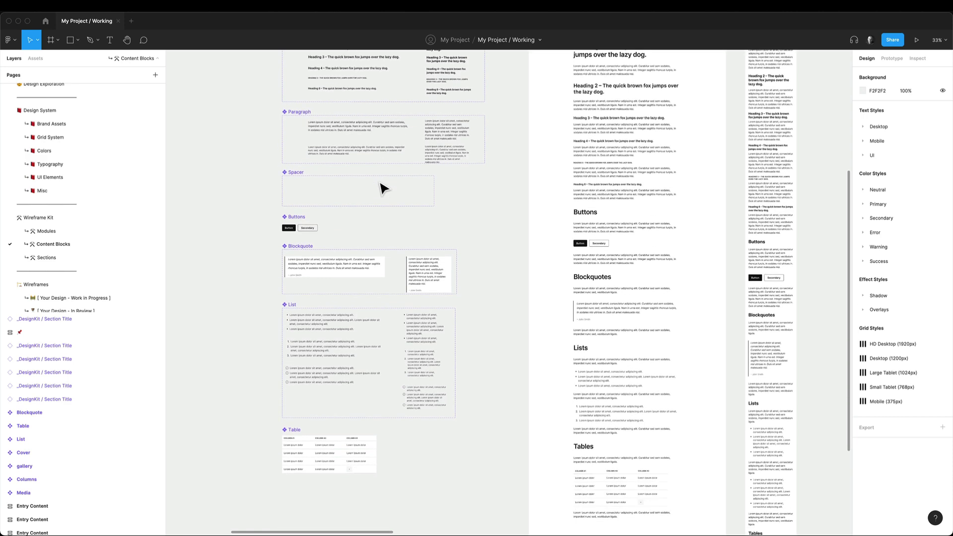
scroll(383, 187, right, 5)
scroll(383, 187, up, 5)
scroll(383, 188, right, 1)
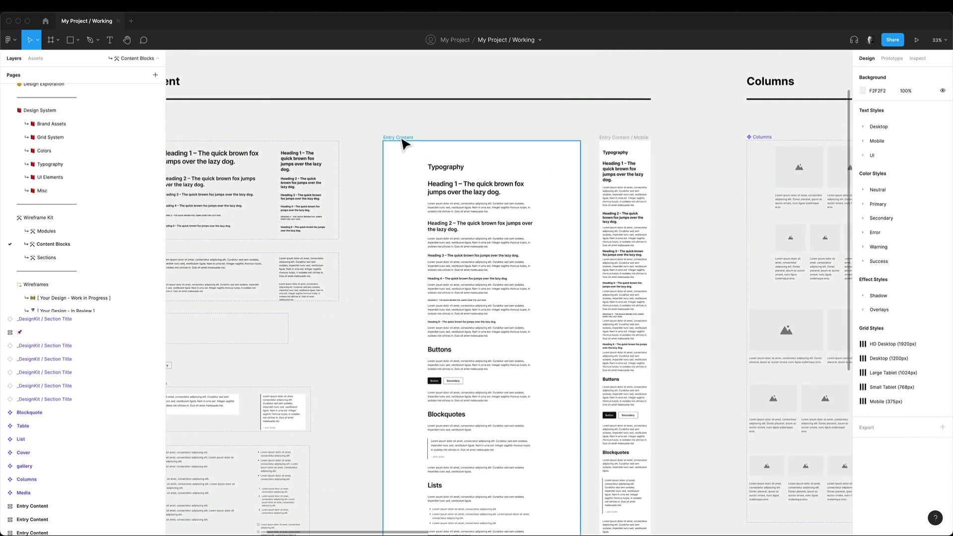
click(403, 142)
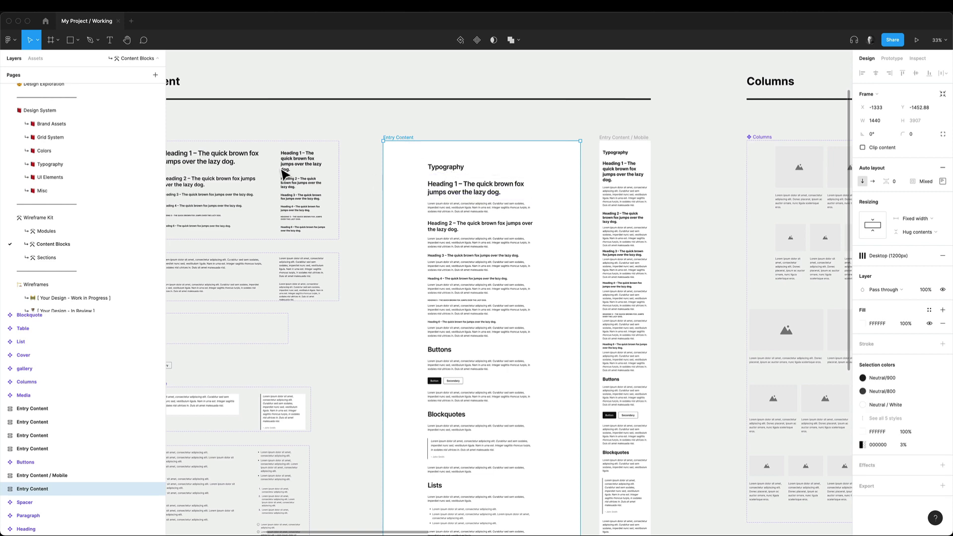
Paste the Entry Content frame directly below the hero in the Article desktop page on the Work in Progress page
click(70, 297)
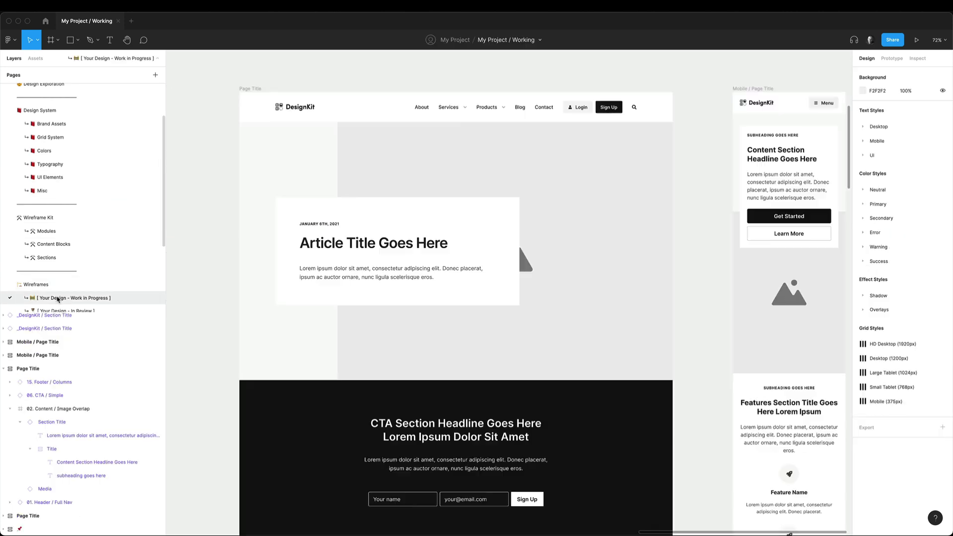
click(436, 320)
key(super+v)
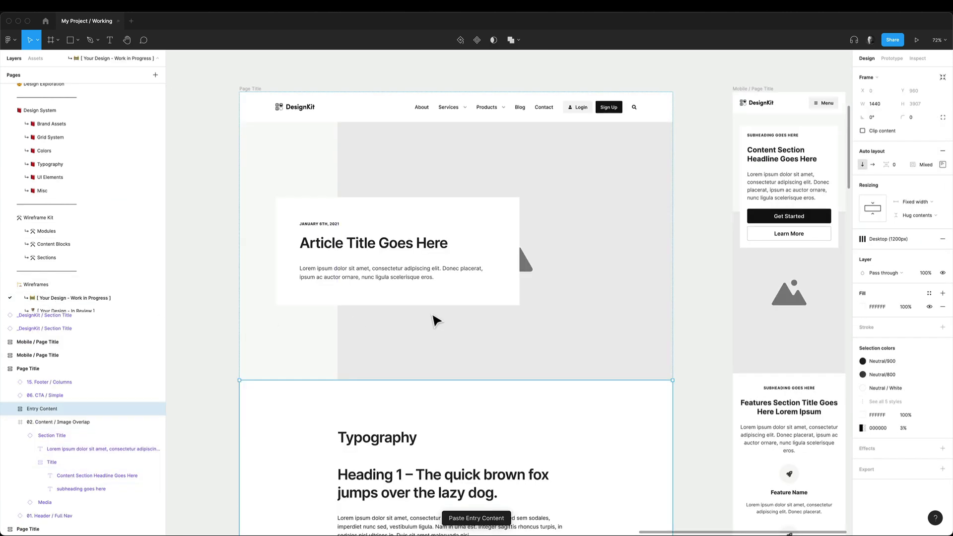
click(718, 271)
Delete the "Typography" heading from the start of the pasted entry content
scroll(718, 256, down, 5)
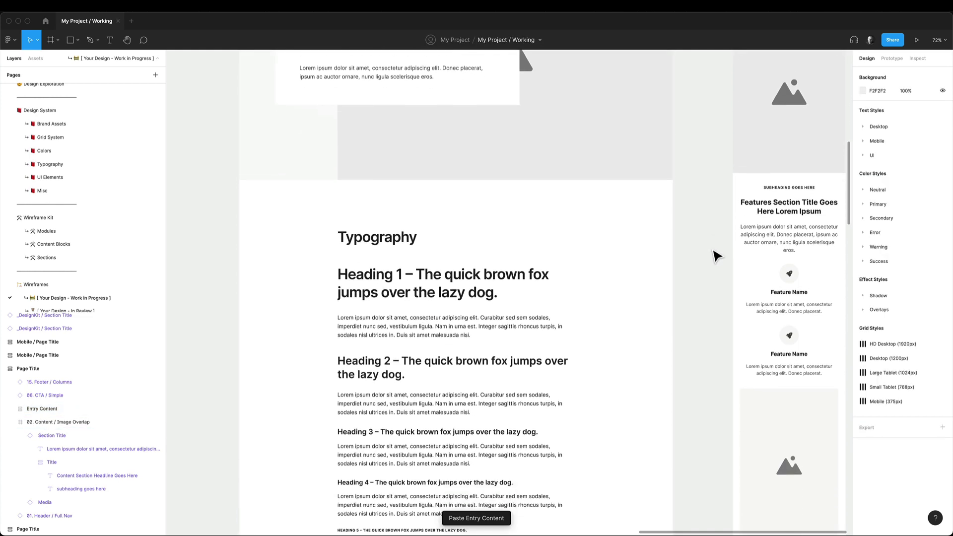
click(421, 207)
key(Escape)
click(422, 207)
key(Delete)
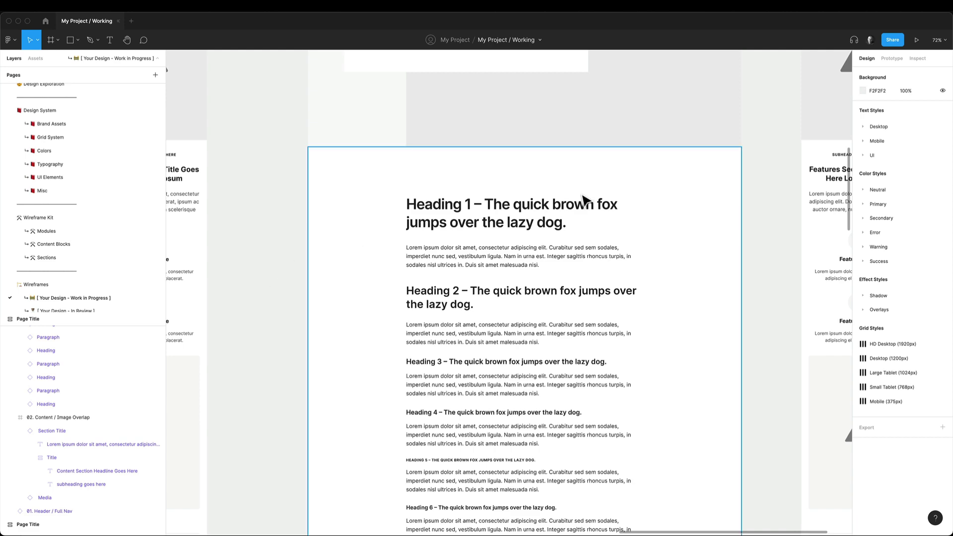
Review the headings, buttons, blockquotes, lists and tables in the pasted entry content of the Article desktop page
scroll(590, 201, down, 3)
scroll(590, 201, down, 10)
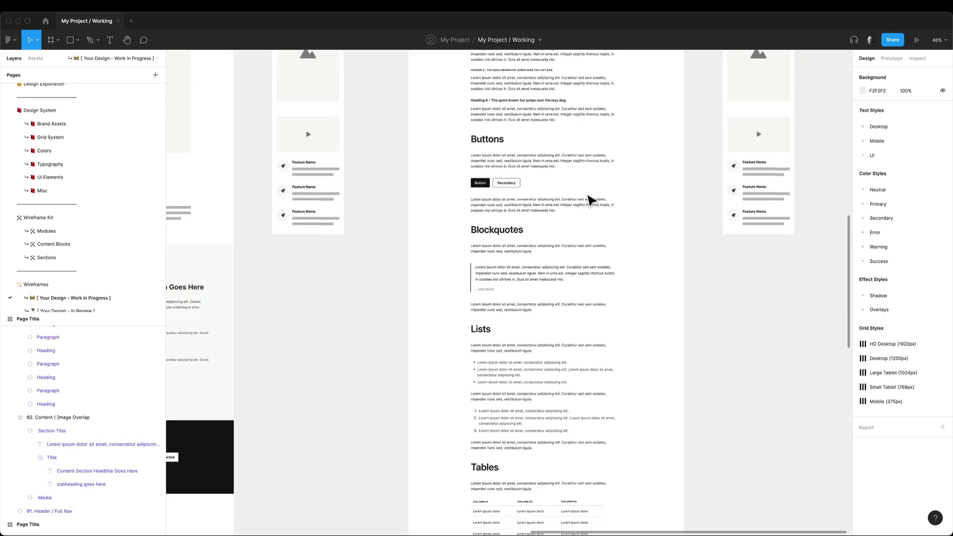
scroll(591, 201, down, 2)
scroll(590, 201, right, 2)
scroll(591, 201, up, 6)
scroll(591, 201, up, 5)
ctrl+scroll(588, 199, up, 3)
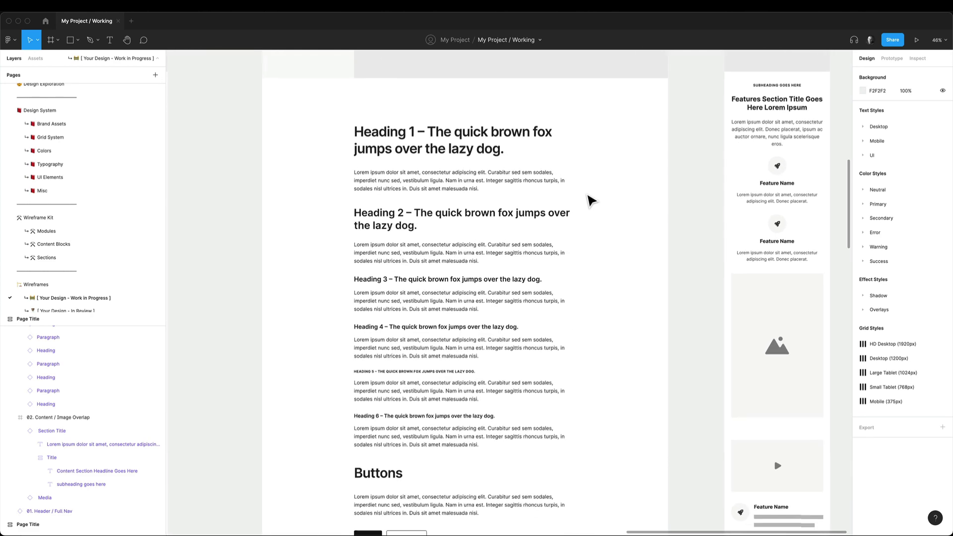
Move the Heading 2 block three places down in the entry content and return it to its original place
click(454, 224)
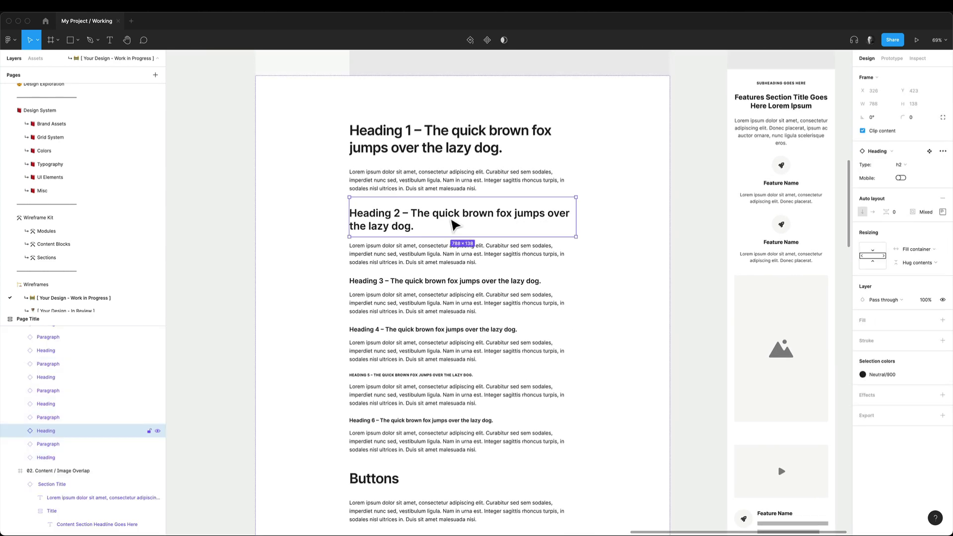
key(Down)
key(Down)
key(Down)
key(Down)
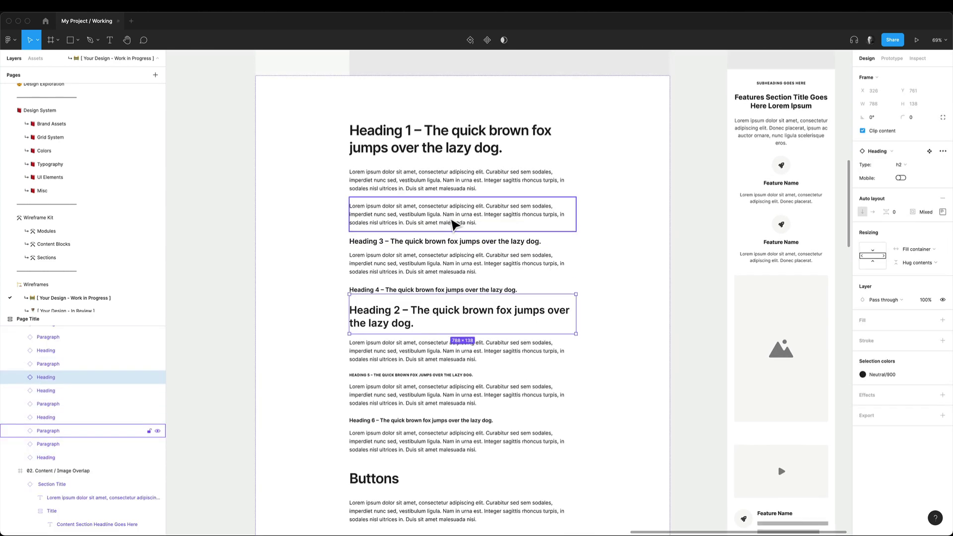
key(Up)
key(Up)
key(Up)
key(Up)
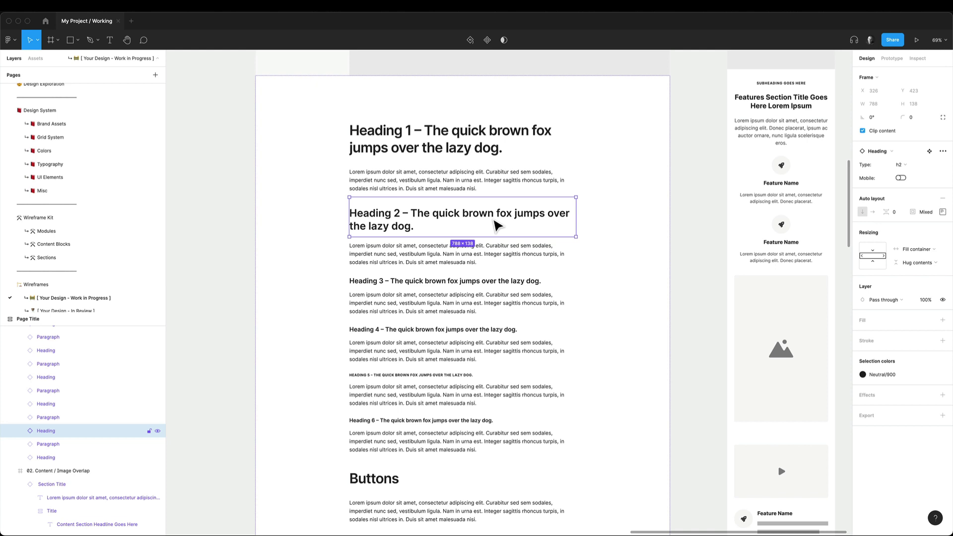
Try the h3, h5 and h1 types on the Heading 2 block and set it back to h2
click(900, 164)
click(910, 176)
click(906, 165)
click(908, 184)
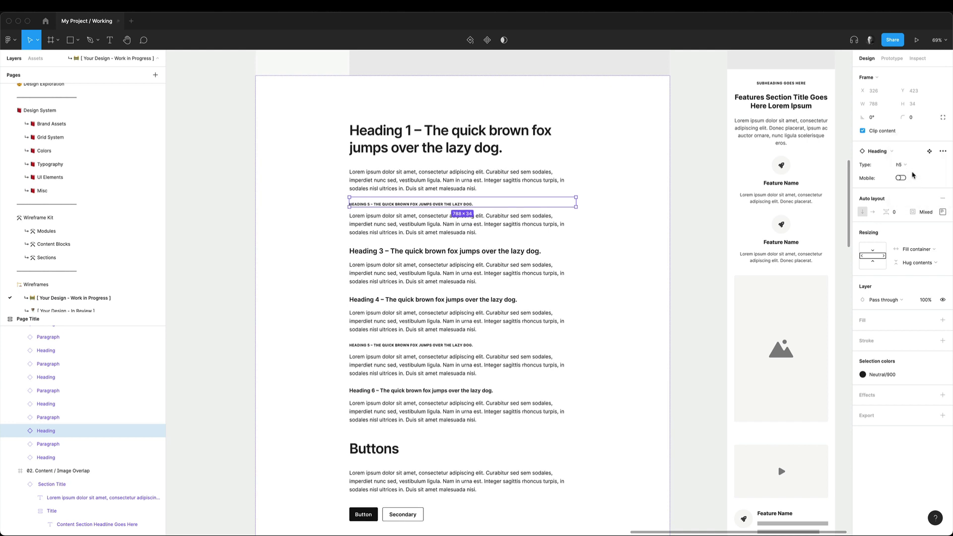
click(908, 167)
click(919, 124)
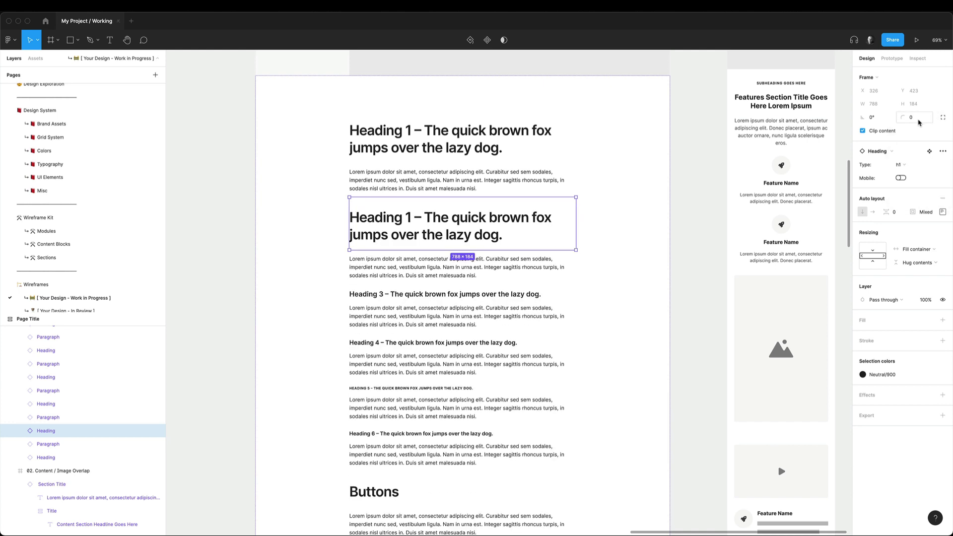
click(900, 164)
click(908, 174)
click(692, 278)
Copy the wide Media block with its image caption from the media Entry Content sample on the Content Blocks page
scroll(496, 248, down, 5)
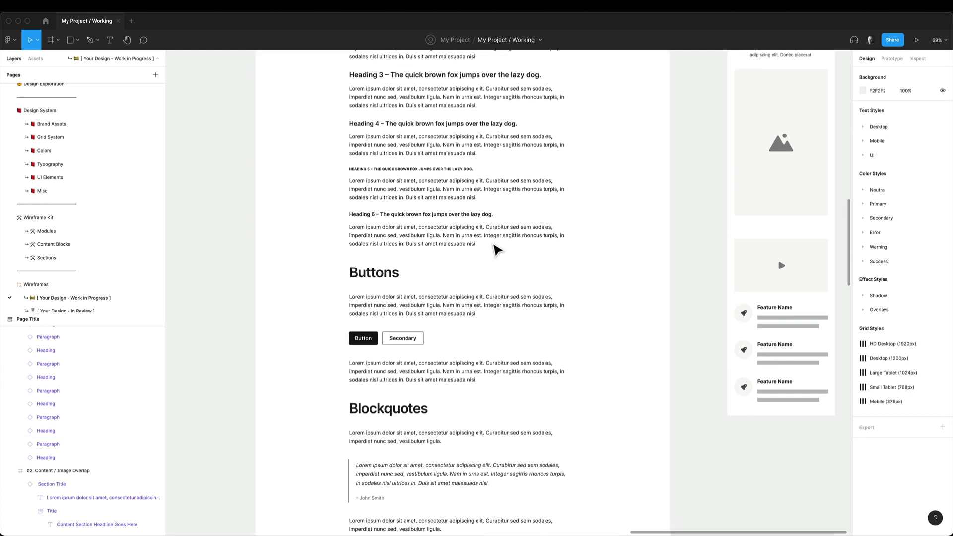
scroll(497, 248, down, 10)
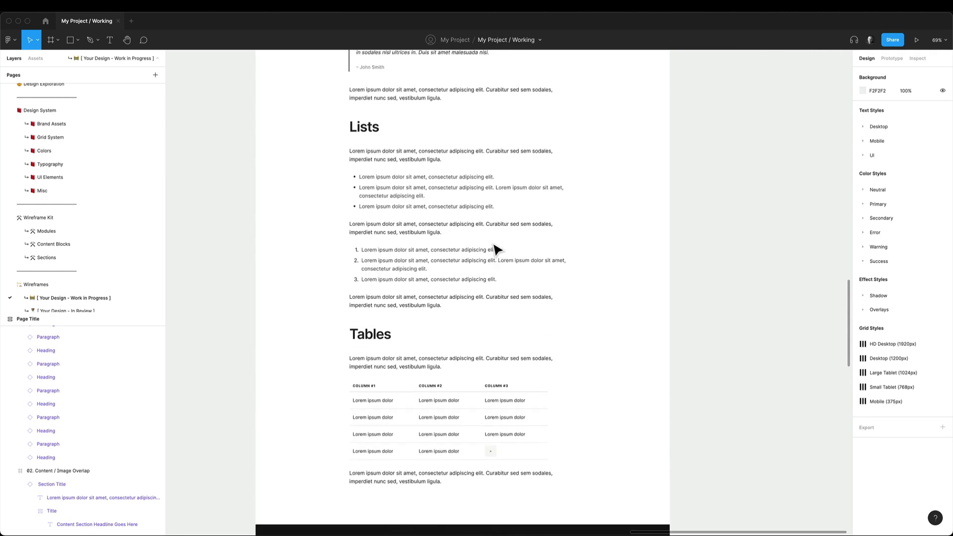
click(50, 244)
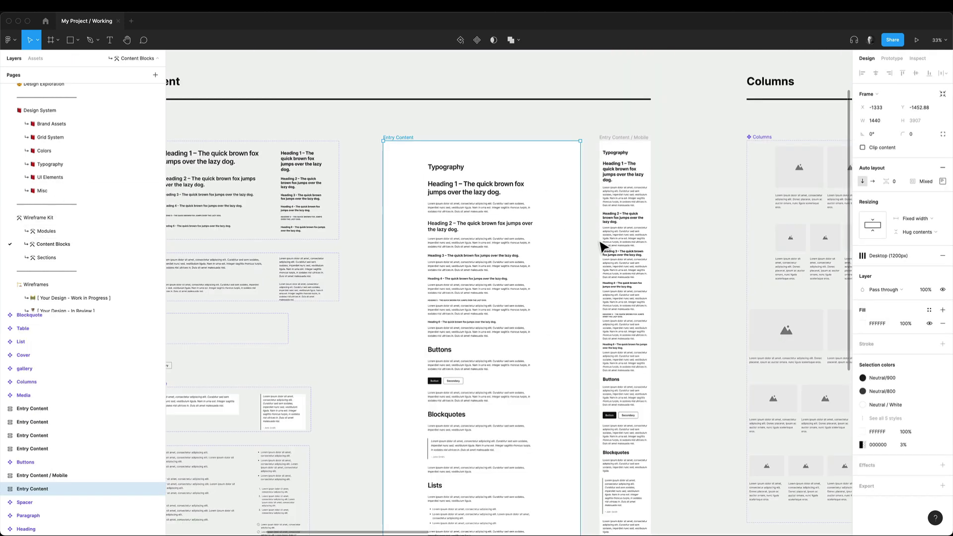
scroll(601, 247, down, 5)
scroll(601, 247, right, 10)
scroll(601, 247, up, 4)
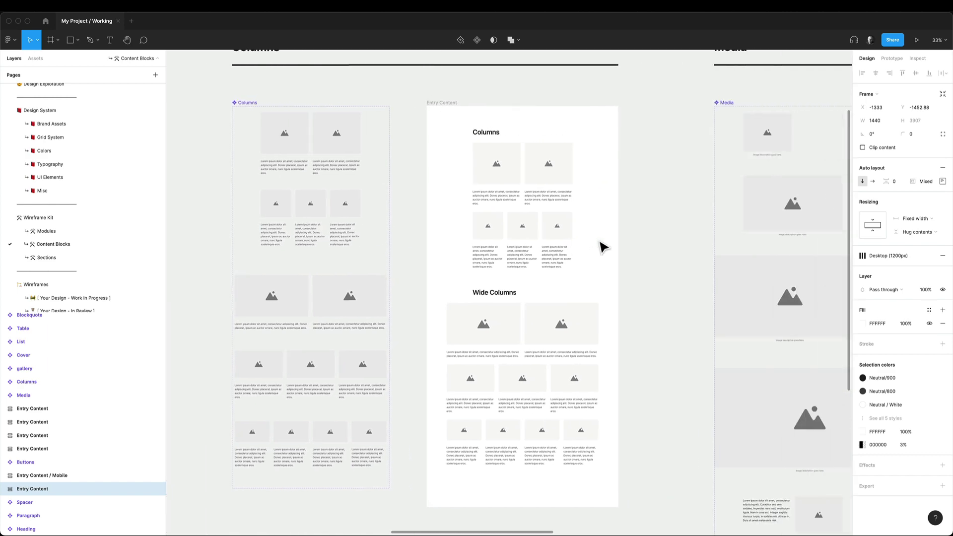
scroll(602, 247, right, 5)
scroll(601, 247, right, 6)
scroll(601, 247, down, 5)
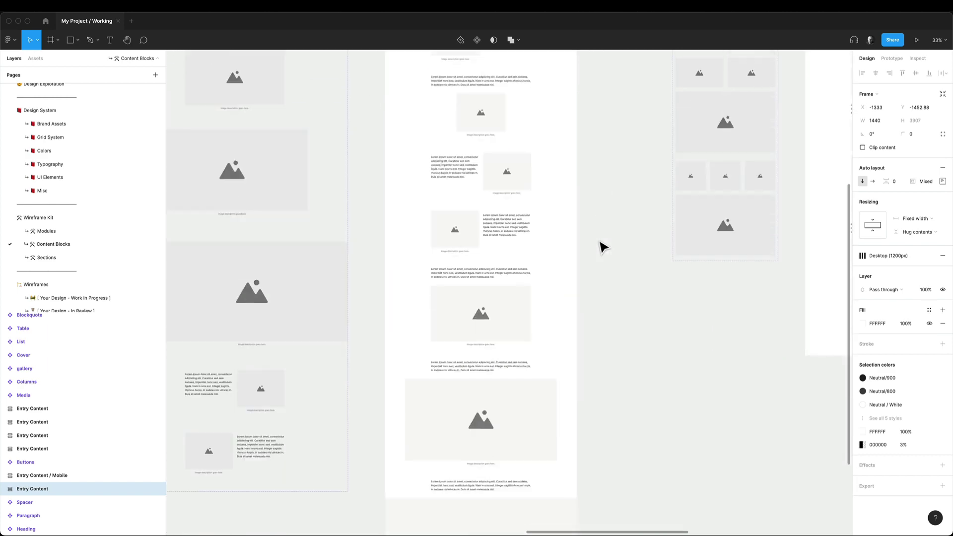
click(517, 413)
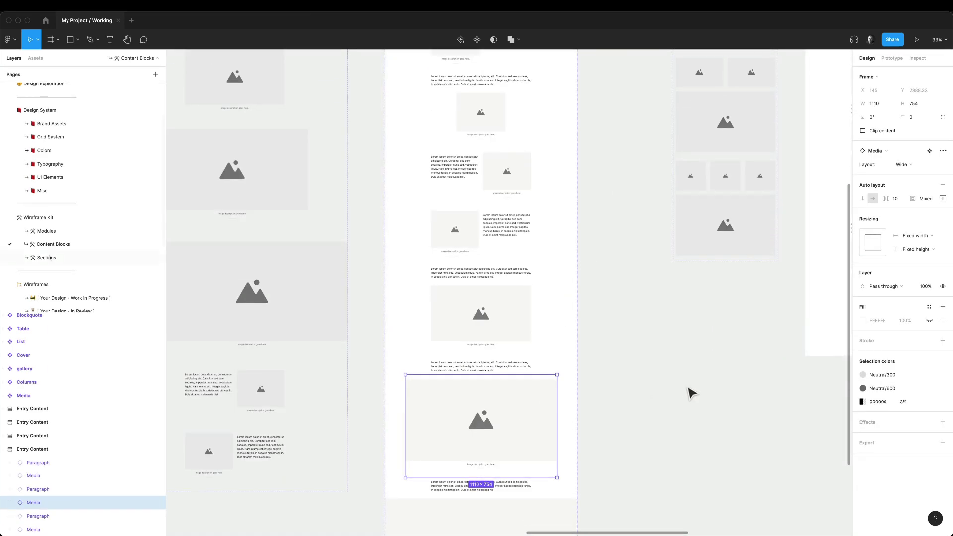
Paste the wide Media block after the paragraph just above the Tables heading in the Article desktop page
click(59, 298)
click(494, 271)
click(450, 307)
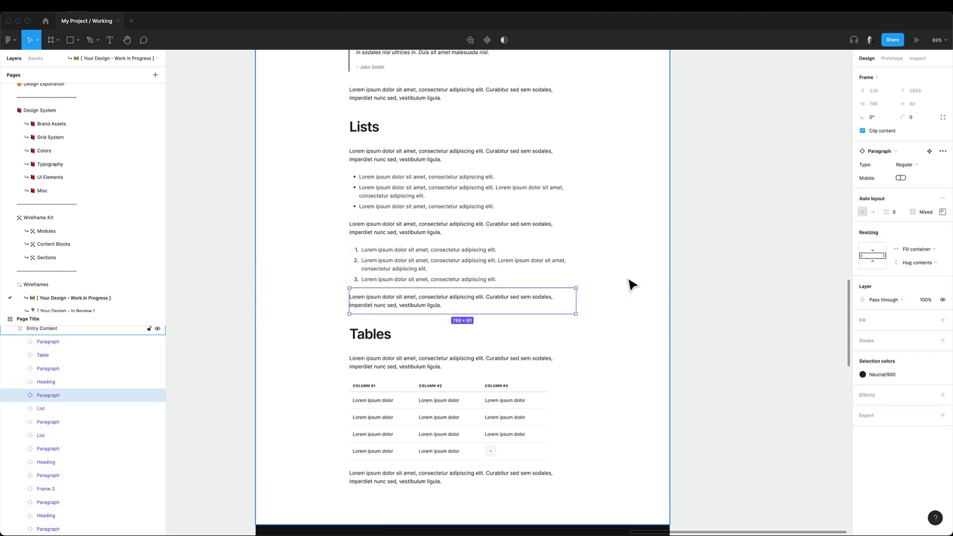
key(super+v)
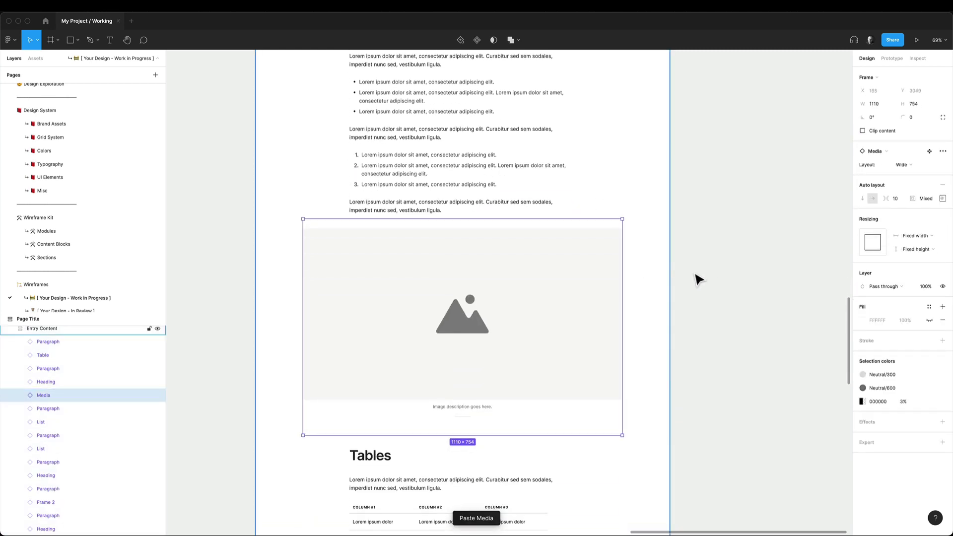
key(Escape)
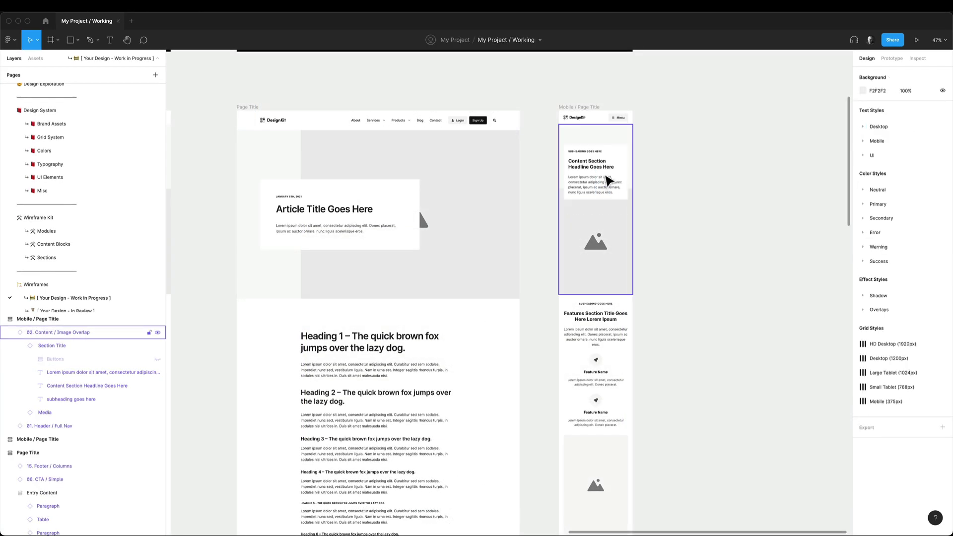
Replace the Article mobile hero's subheading with the desktop hero's date, January 6th, 2021
scroll(609, 181, up, 5)
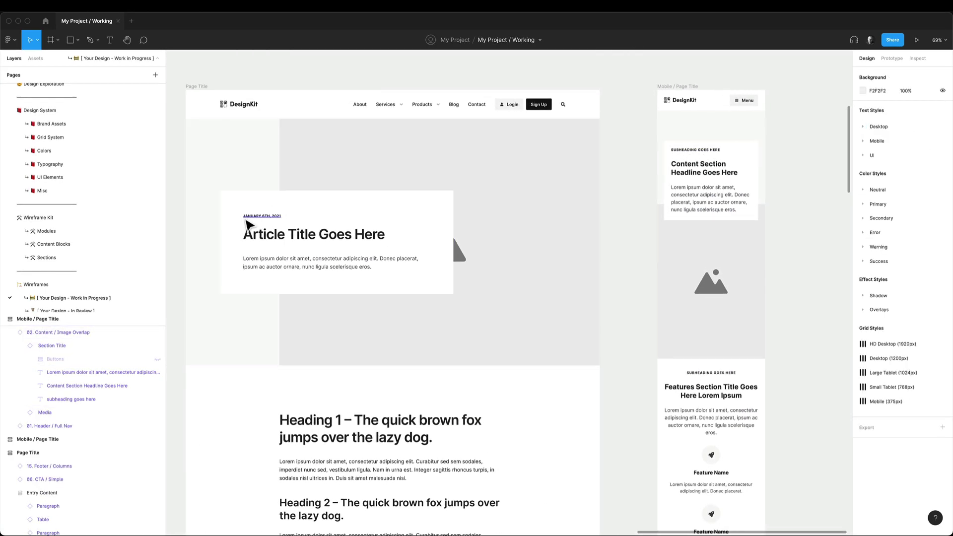
super+double_click(246, 217)
super+click(707, 148)
key(super+a)
double_click(710, 150)
Change the mobile hero's headline to "Article Title Goes Here" and apply the Mobile/h1 text style
super+click(426, 236)
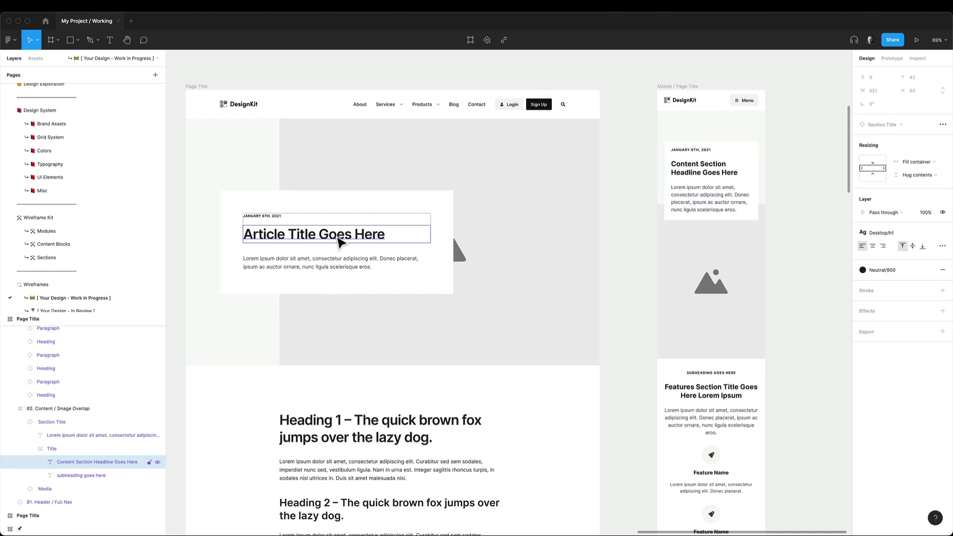
double_click(684, 177)
text(Article Title Goes Here)
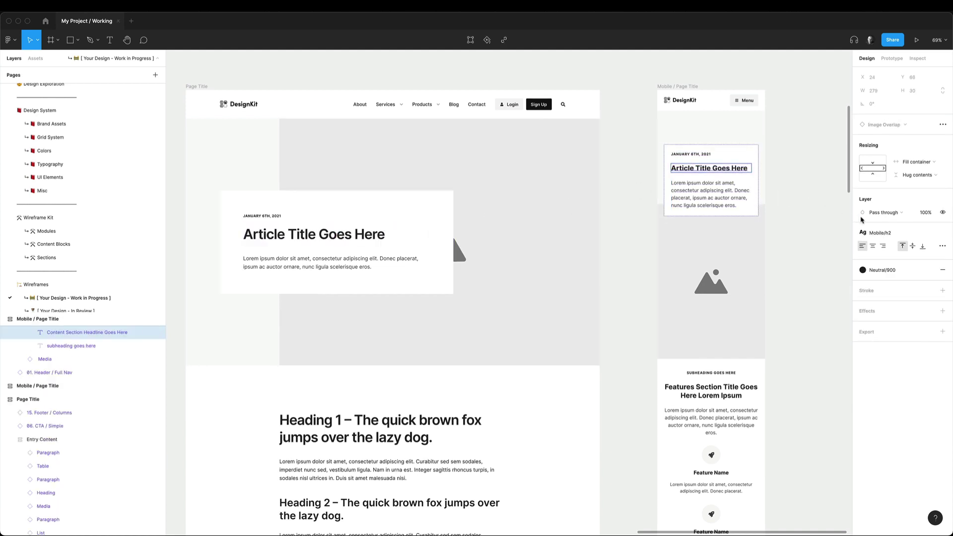
click(880, 233)
click(889, 322)
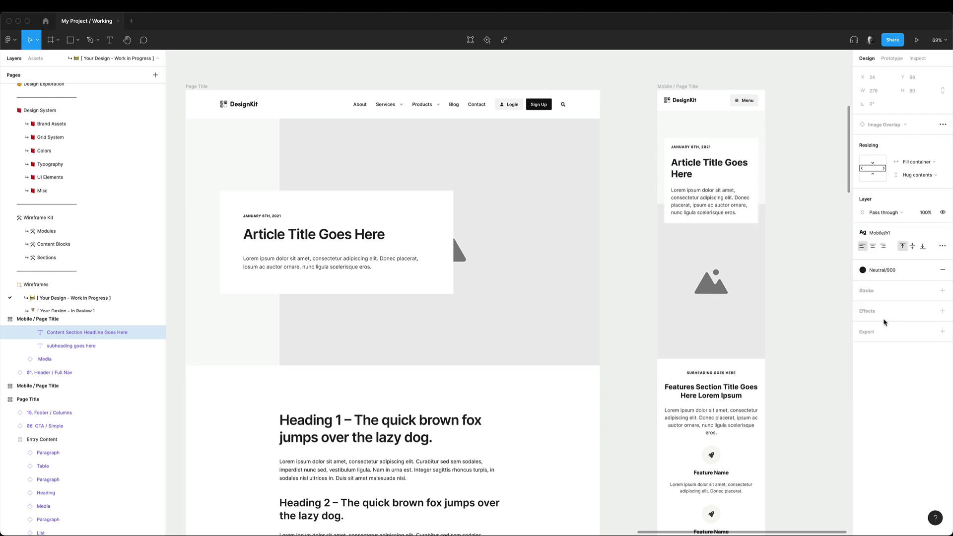
click(832, 220)
Copy the Entry Content / Mobile frame with the typography samples from the Content Blocks page
click(726, 139)
scroll(665, 138, down, 5)
scroll(666, 139, right, 2)
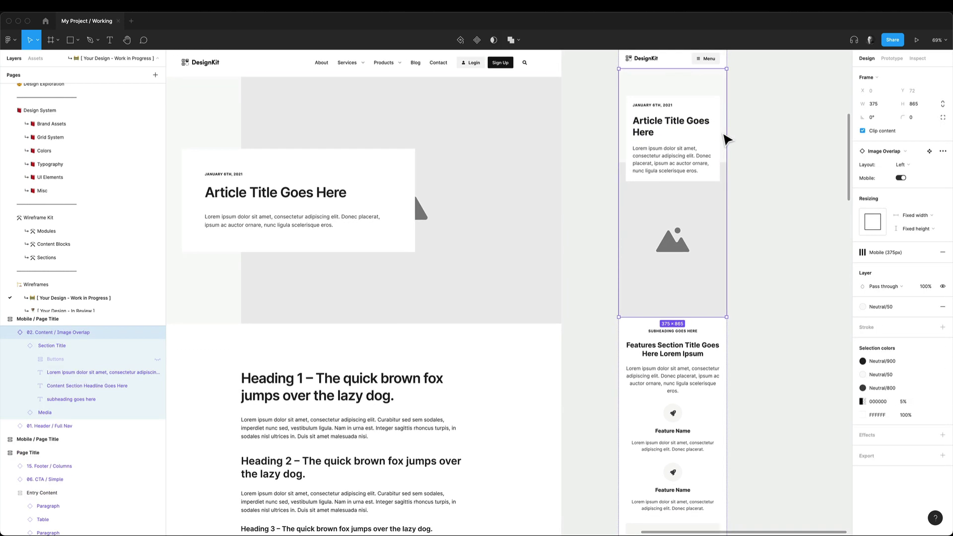
scroll(689, 306, down, 3)
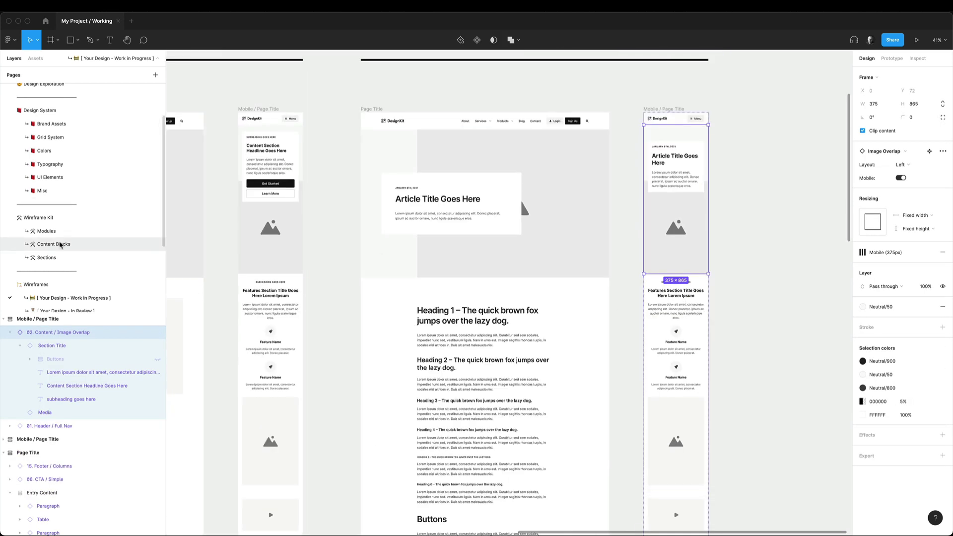
click(53, 244)
scroll(713, 229, down, 3)
scroll(536, 149, left, 5)
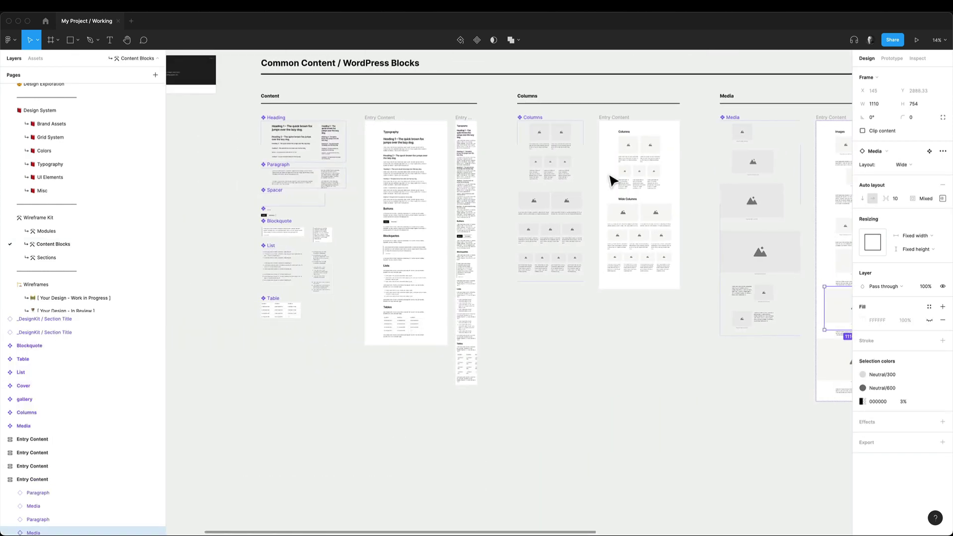
scroll(449, 117, up, 3)
click(489, 137)
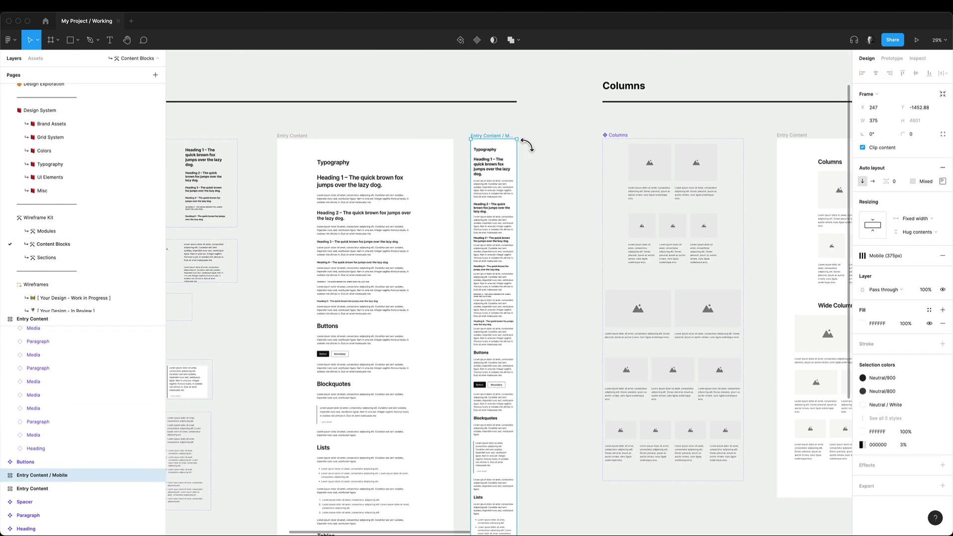
Delete the features sections below the hero in the Article mobile page on the Work in Progress page
click(673, 308)
scroll(810, 330, up, 3)
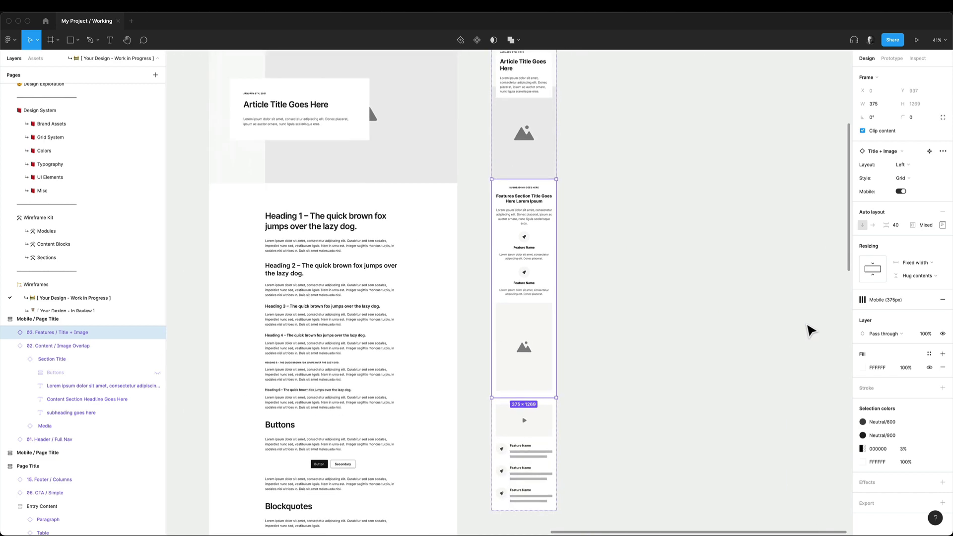
shift+click(555, 418)
key(Delete)
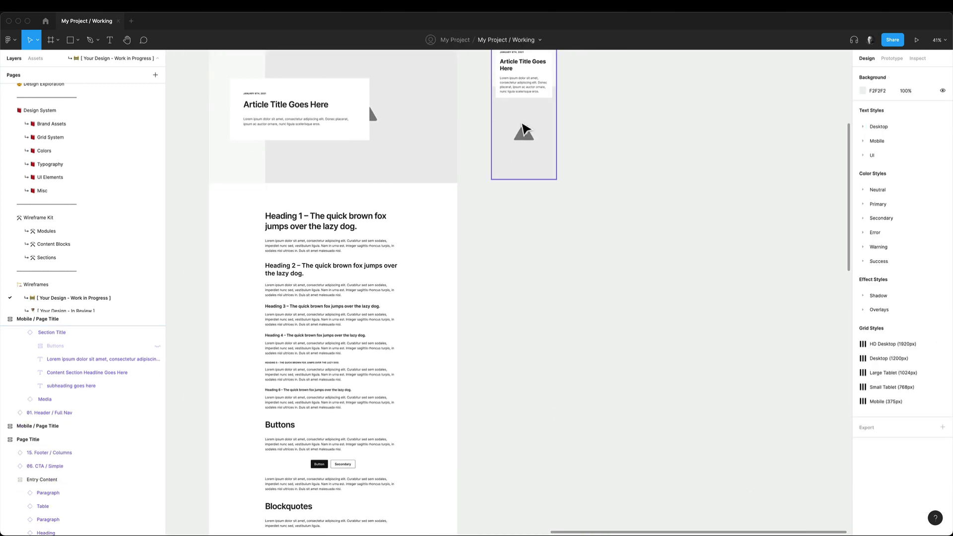
Paste the Entry Content / Mobile frame directly below the hero in the Article mobile page
click(521, 125)
key(ctrl+v)
click(716, 203)
scroll(716, 202, down, 3)
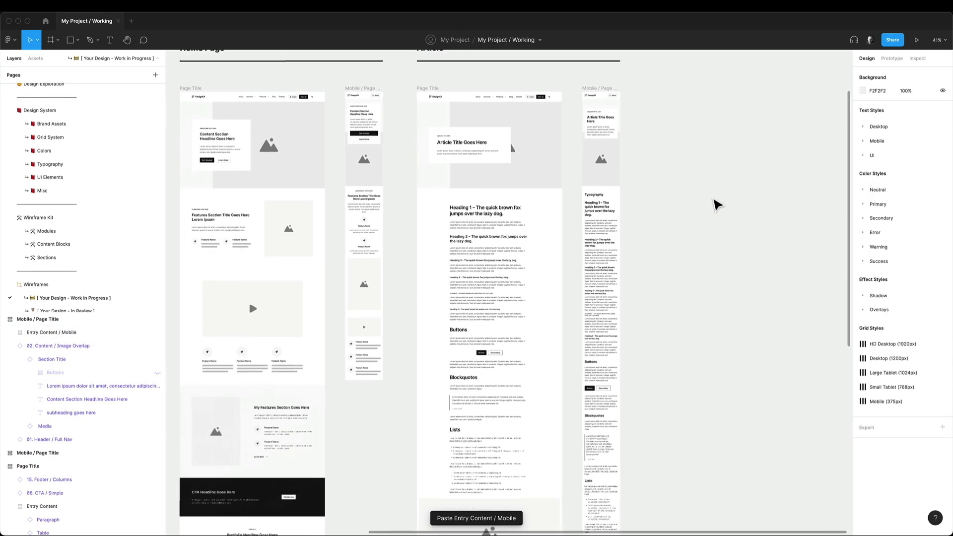
scroll(714, 200, down, 2)
scroll(714, 199, up, 7)
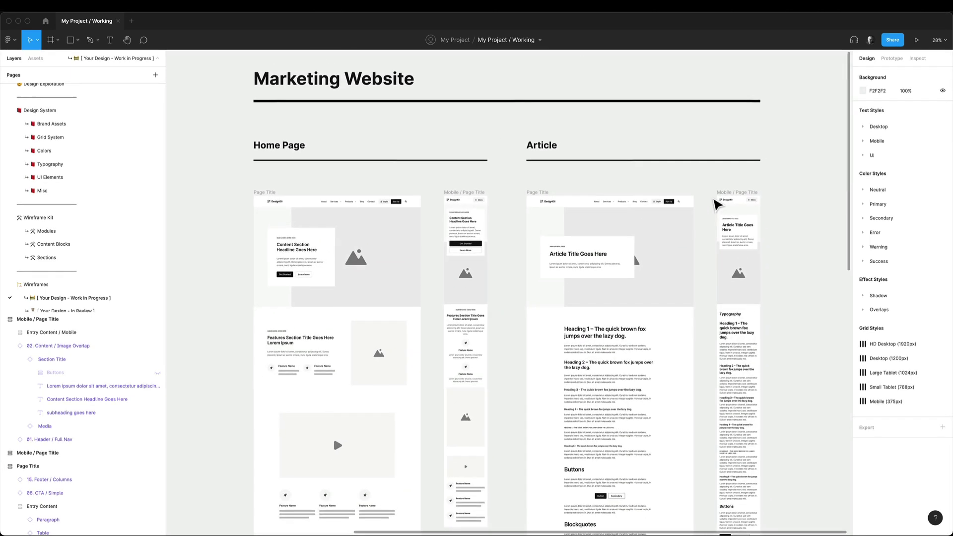
scroll(716, 203, down, 3)
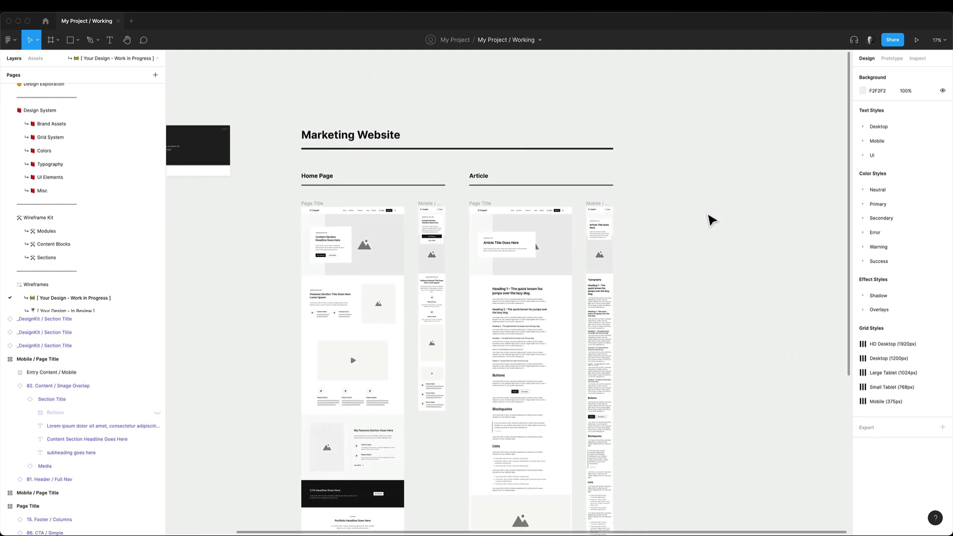
Duplicate the Home Page section title and its desktop page frame to the right of the Article section
scroll(708, 214, right, 1)
click(371, 185)
shift+click(308, 206)
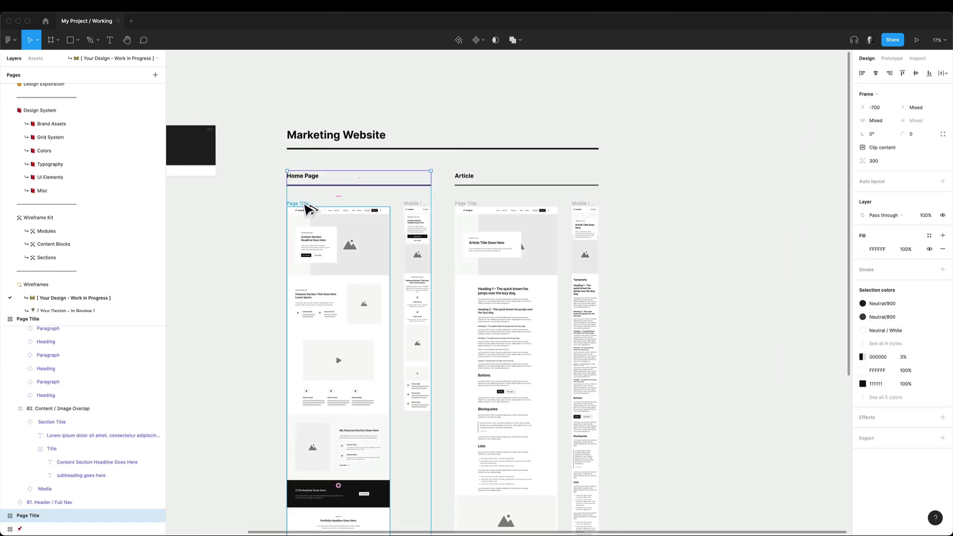
drag(308, 207, 642, 211)
Rename the duplicated section title to "Contact Page"
double_click(641, 175)
key(Return)
text(Contact Pa)
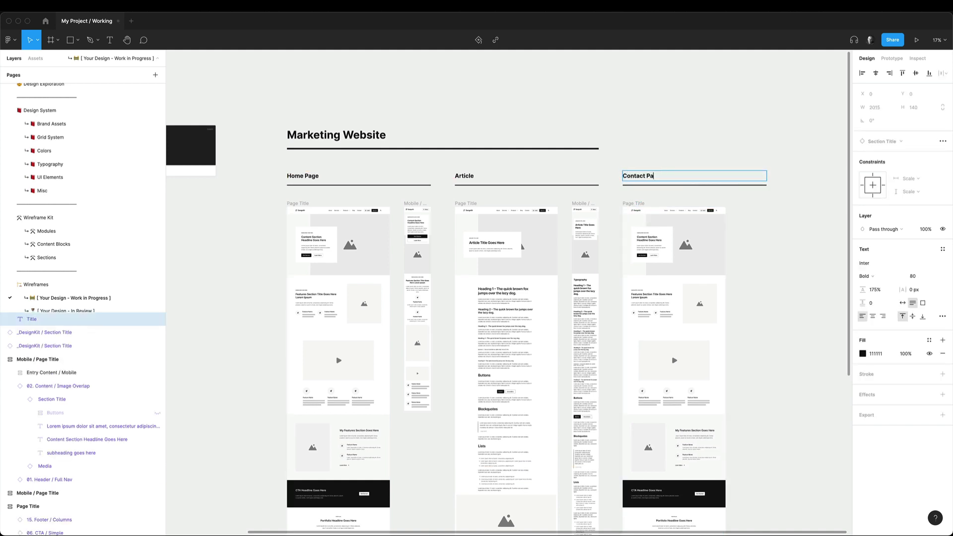
text(e)
key(Escape)
Widen the Marketing Website title so its line extends to the end of the Contact Page section
click(642, 153)
scroll(546, 149, right, 3)
click(491, 145)
drag(519, 143, 692, 147)
click(719, 229)
Delete the hero, features, first CTA, portfolio and blog sections from the Contact Page, keeping the header, sign-up CTA and footer
scroll(687, 236, up, 5)
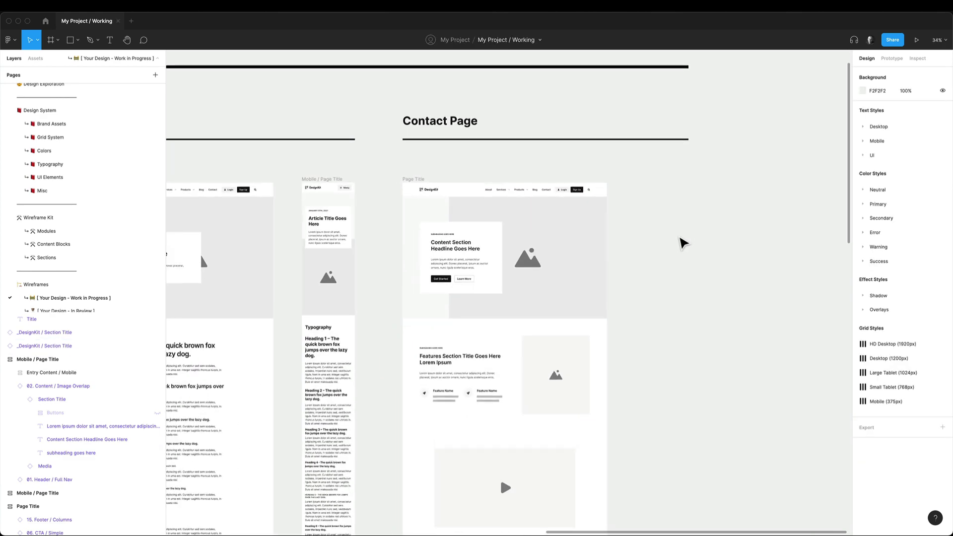
scroll(682, 243, down, 3)
click(549, 326)
scroll(549, 317, up, 1)
key(Delete)
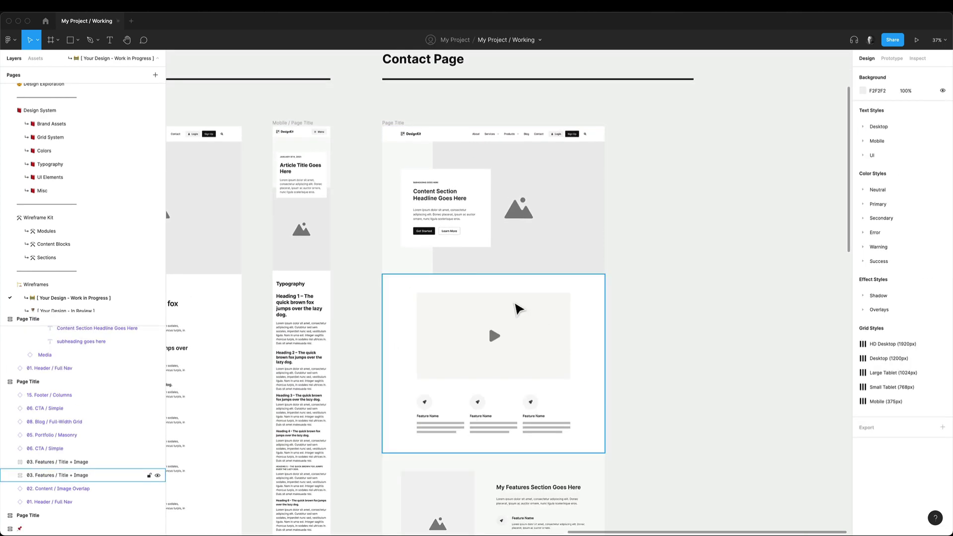
click(514, 304)
key(Delete)
click(515, 328)
key(Delete)
click(515, 326)
key(Delete)
click(516, 326)
key(Delete)
click(518, 332)
key(Delete)
click(517, 226)
key(Delete)
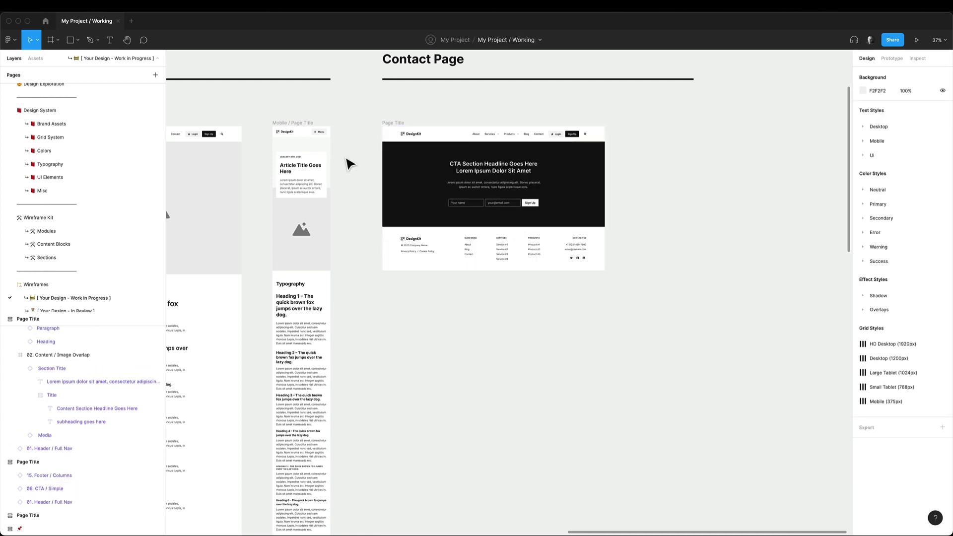
Insert the second 11. Contact Form section component between the header and the CTA on the Contact Page
click(35, 58)
click(8, 268)
drag(83, 294, 506, 163)
click(639, 182)
scroll(481, 169, up, 10)
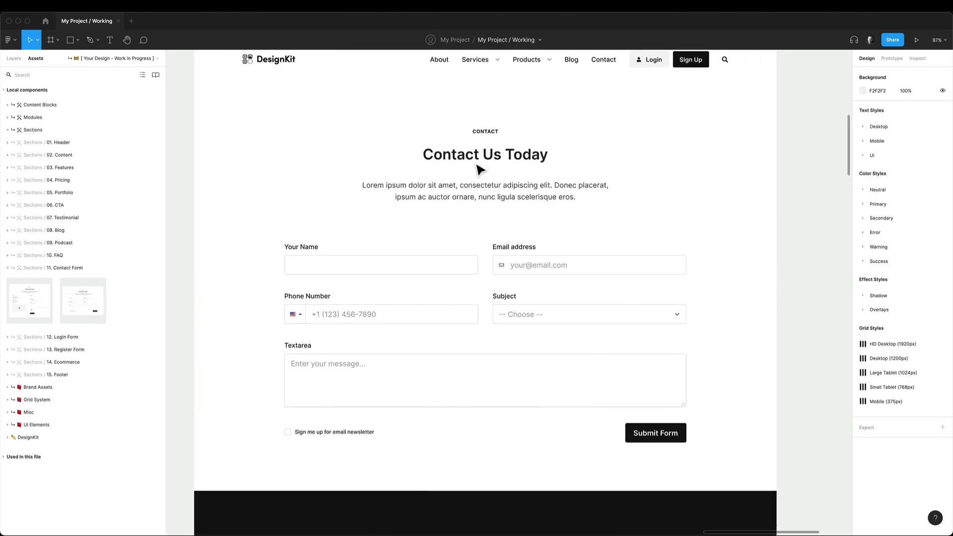
Detach the full-width contact form section from its main component so its form rows can be edited
click(482, 171)
scroll(482, 170, down, 2)
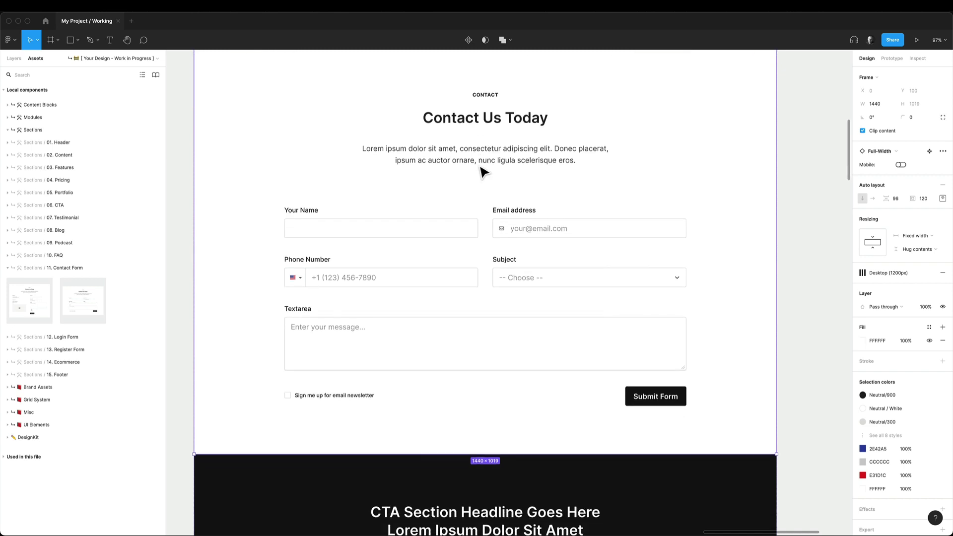
right_click(314, 165)
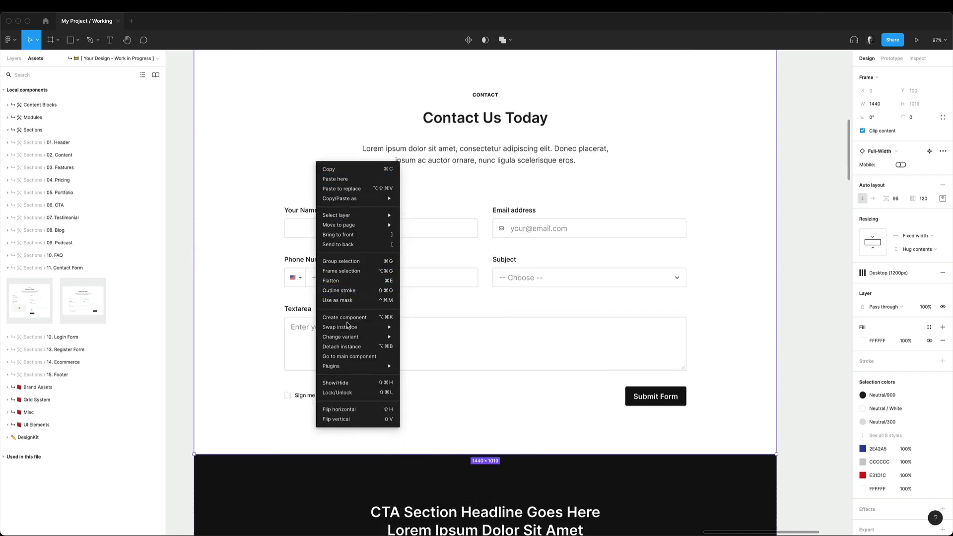
click(349, 346)
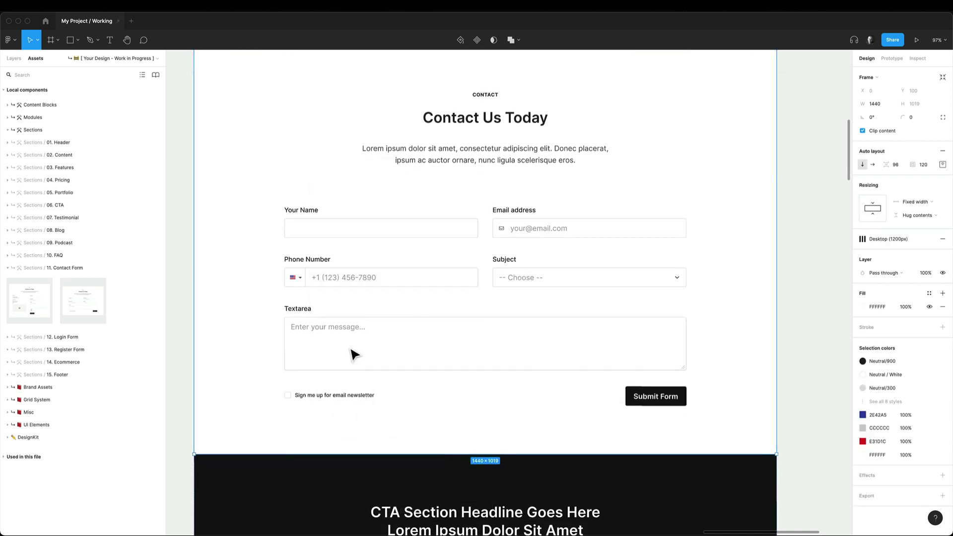
Duplicate the Phone Number and Subject row and rename the copied phone label to "Website"
click(383, 271)
double_click(427, 277)
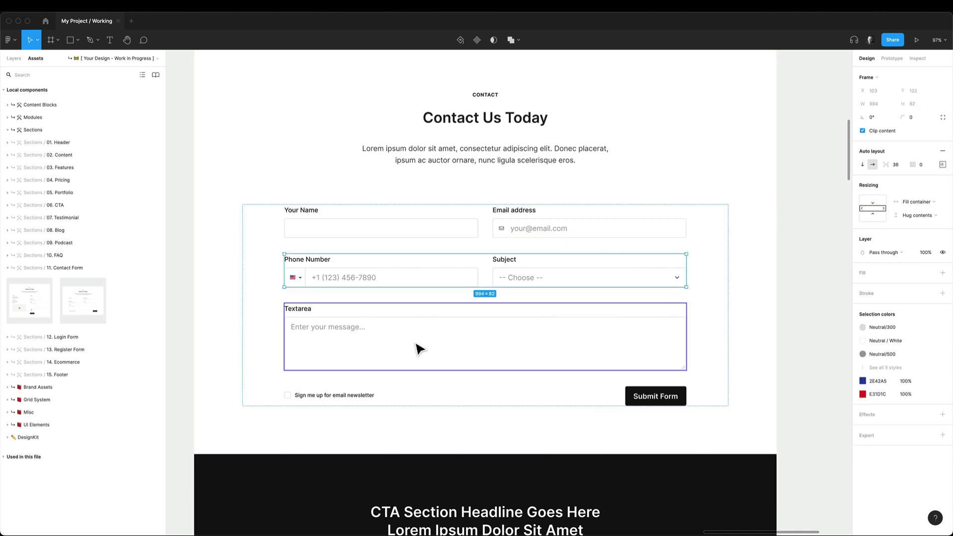
key(super+d)
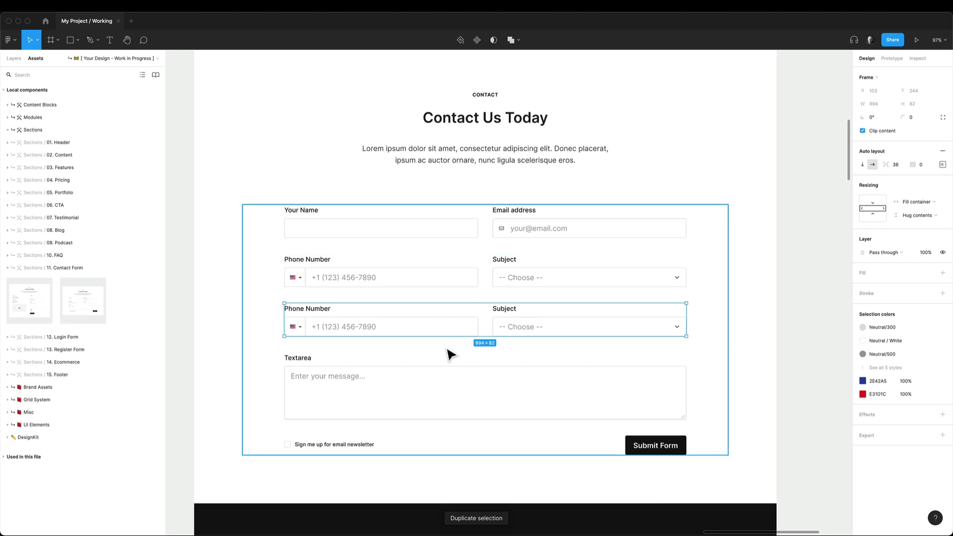
double_click(326, 308)
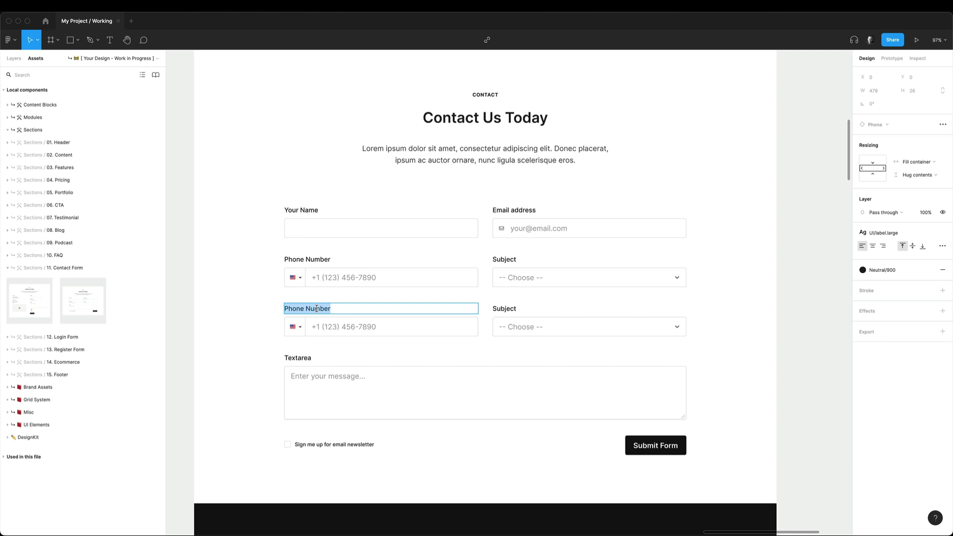
text(Website)
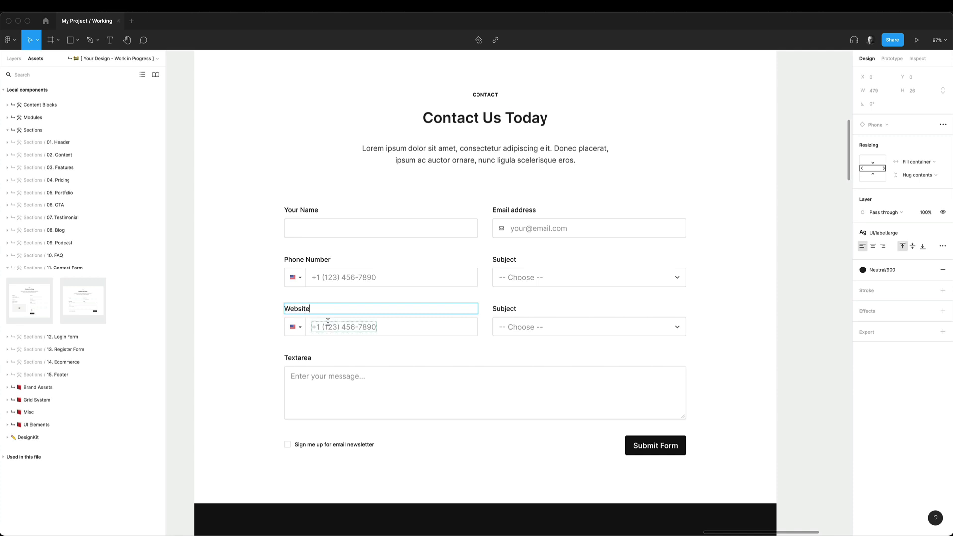
Set the Start element's icon in the Website input field to the Text variant
click(321, 327)
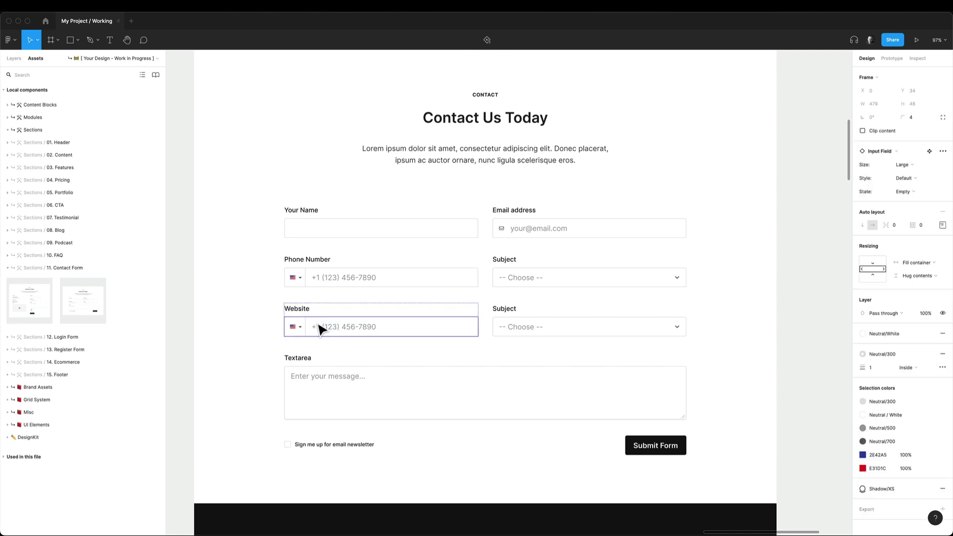
click(14, 58)
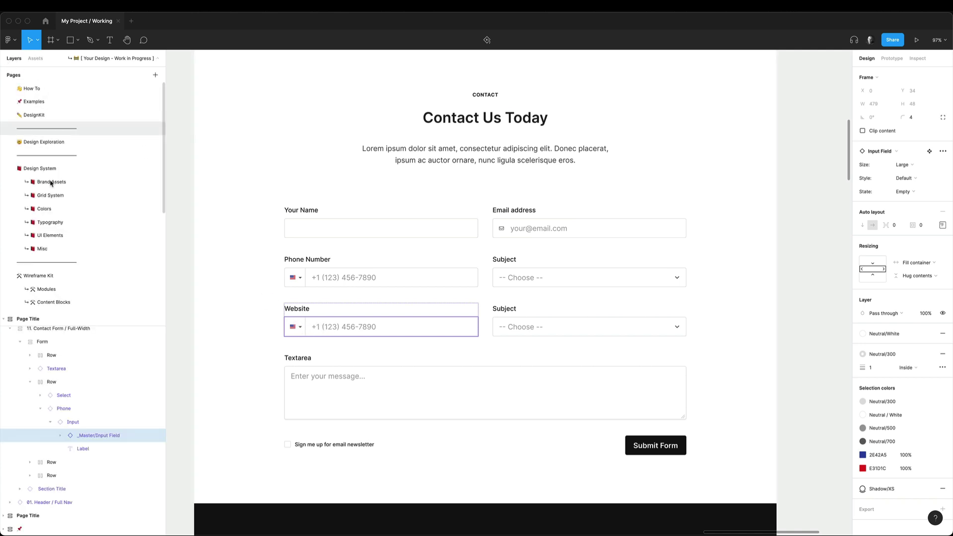
click(60, 436)
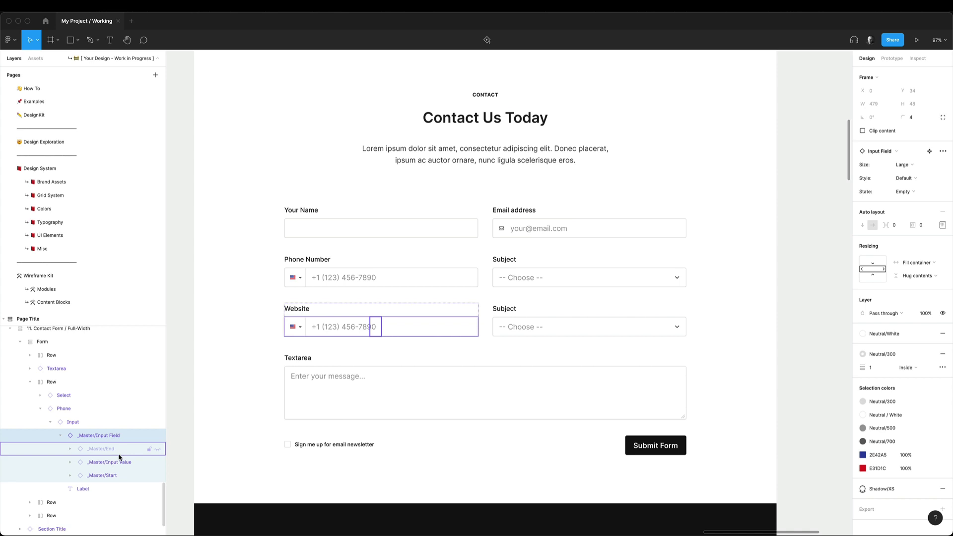
click(114, 476)
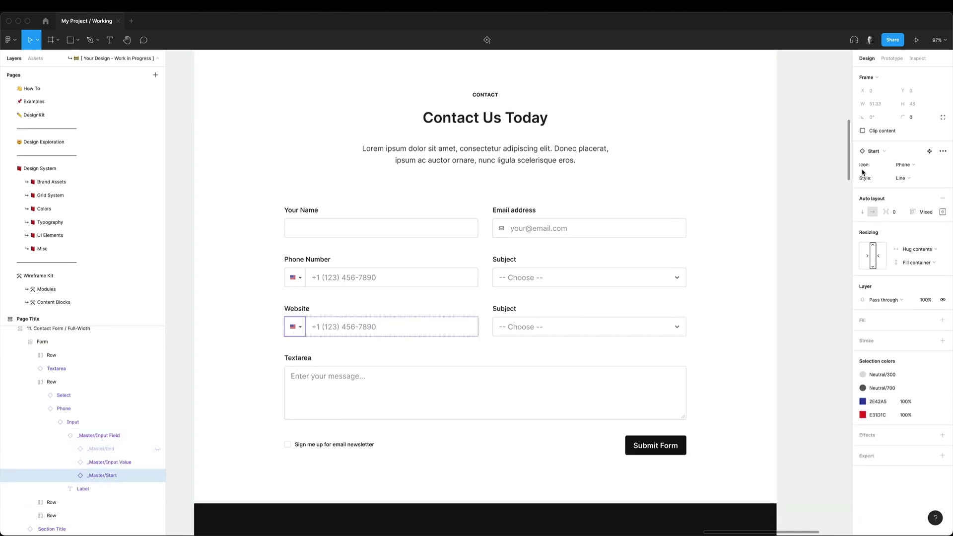
click(912, 166)
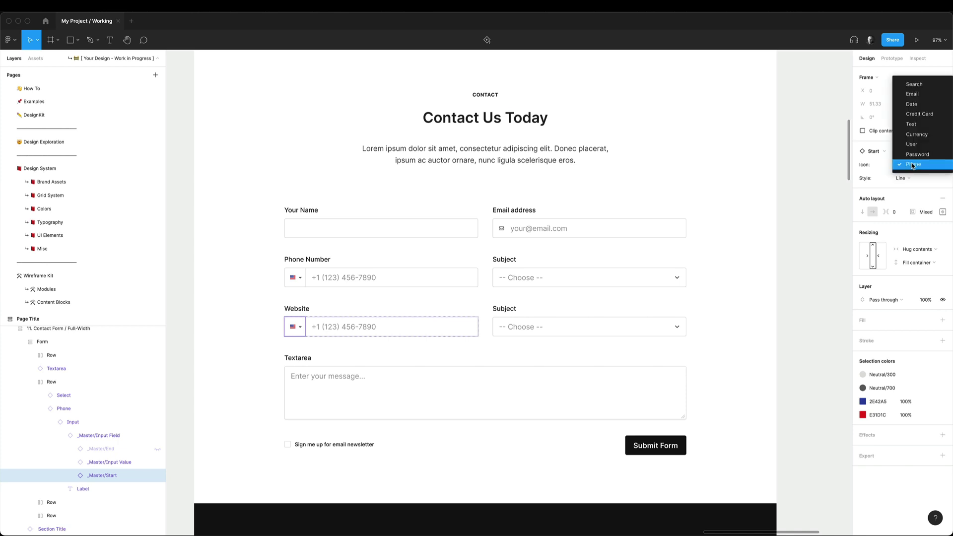
click(916, 124)
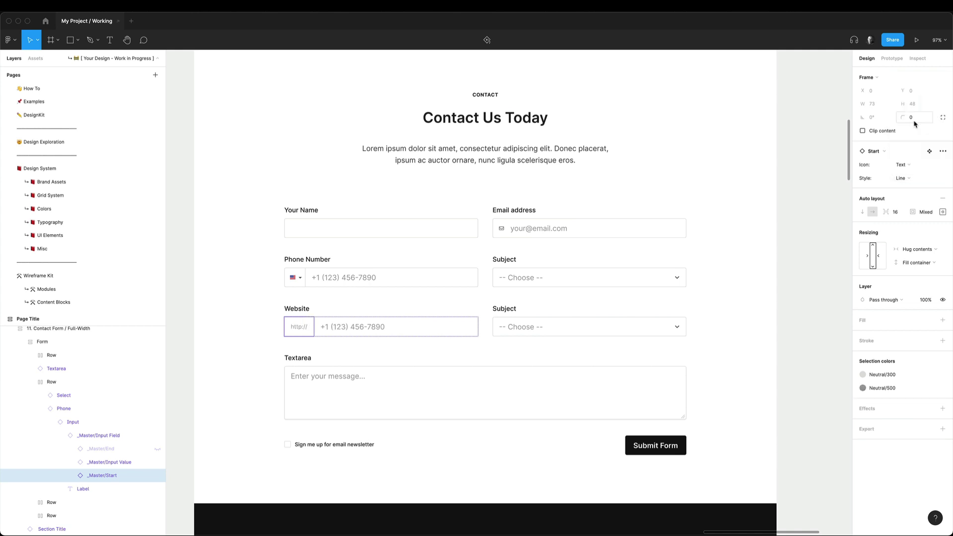
Clear the placeholder value inside the Website input field
click(250, 326)
super+click(310, 333)
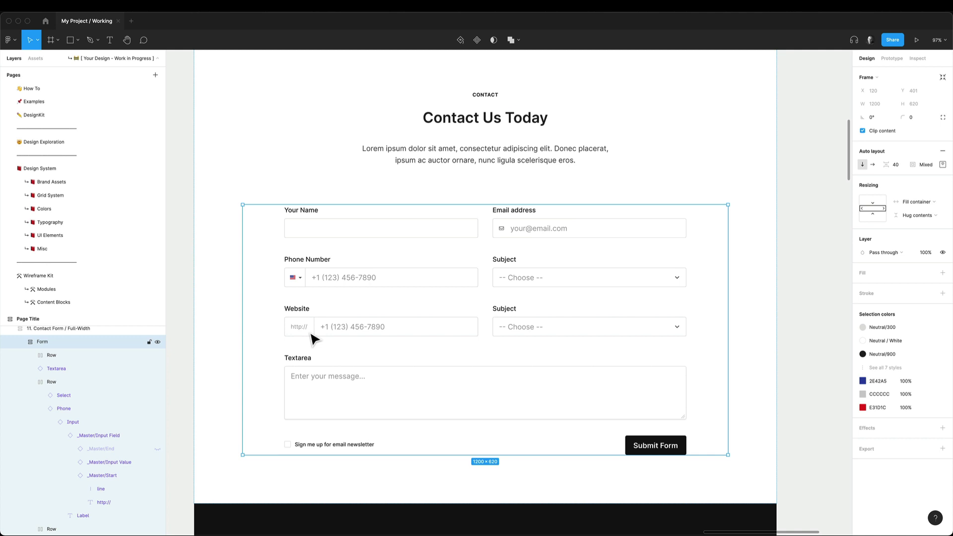
super+click(352, 332)
key(Delete)
Swap the duplicated Subject select field for the Date component from the Input Fields set
scroll(480, 325, right, 2)
click(498, 326)
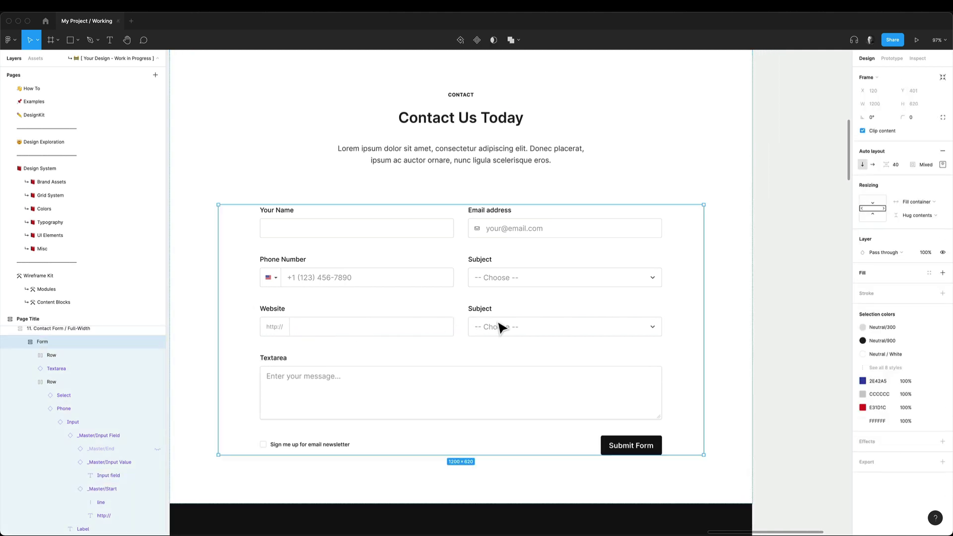
double_click(500, 326)
double_click(500, 328)
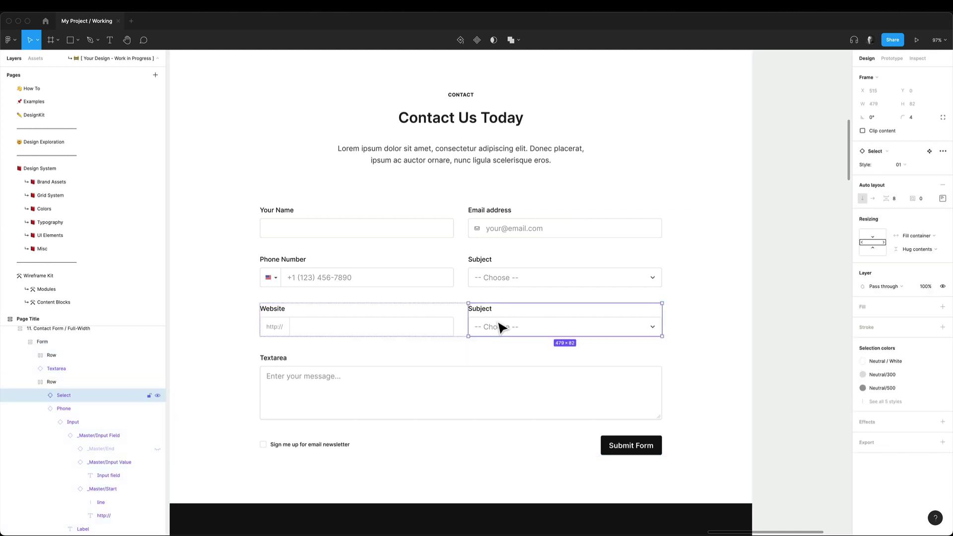
click(877, 152)
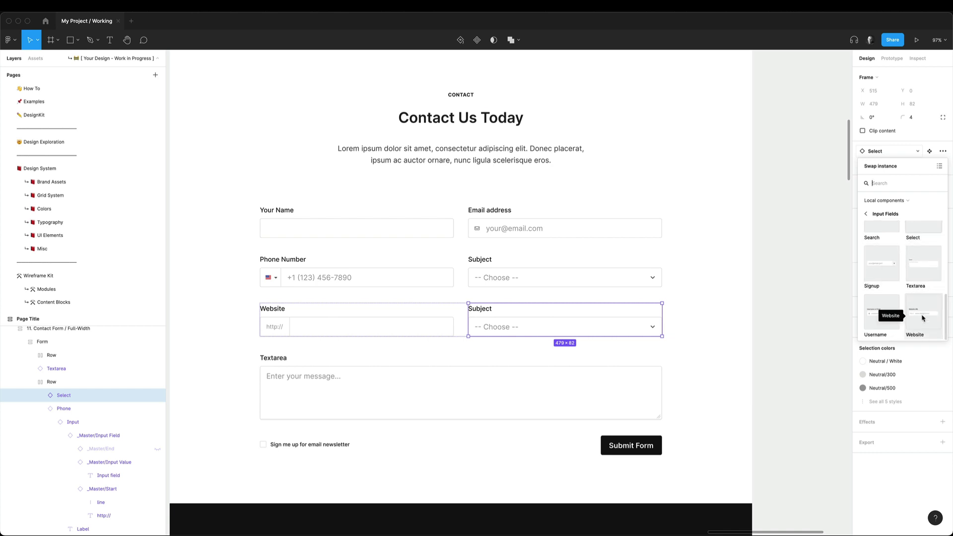
scroll(923, 318, up, 1)
scroll(923, 319, up, 2)
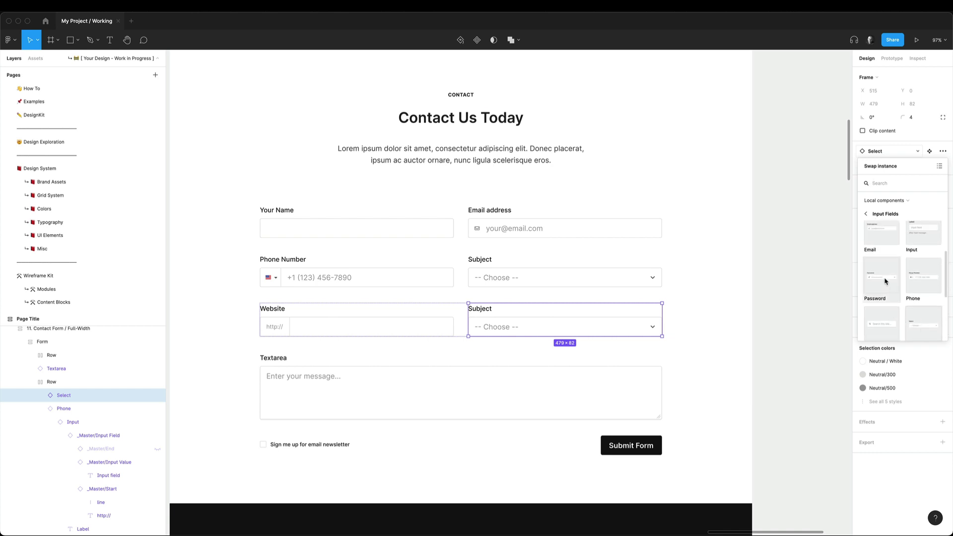
scroll(913, 277, up, 2)
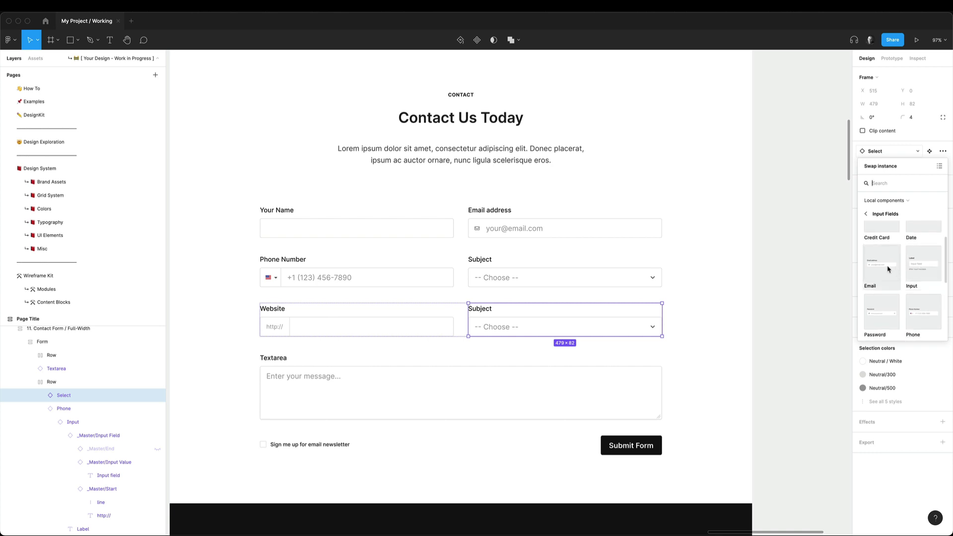
scroll(888, 268, up, 2)
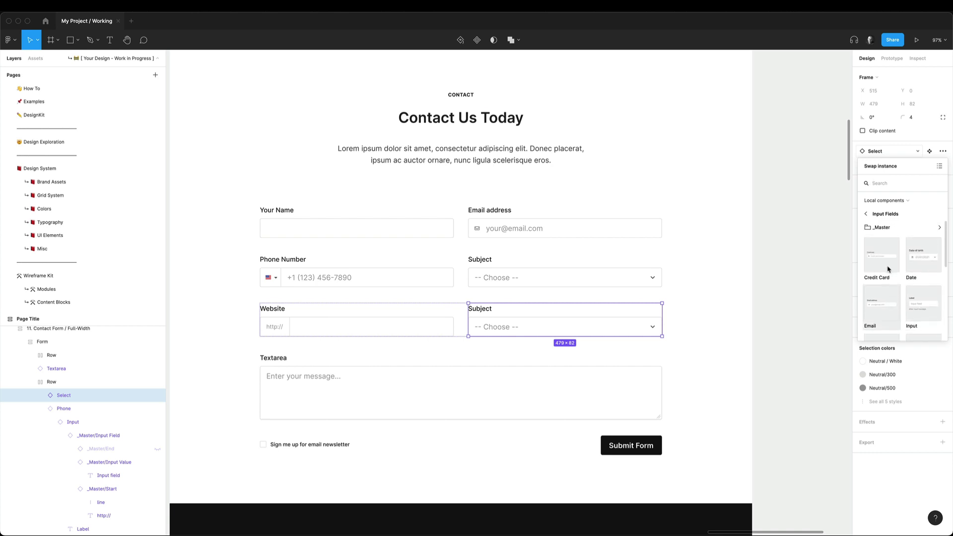
click(927, 257)
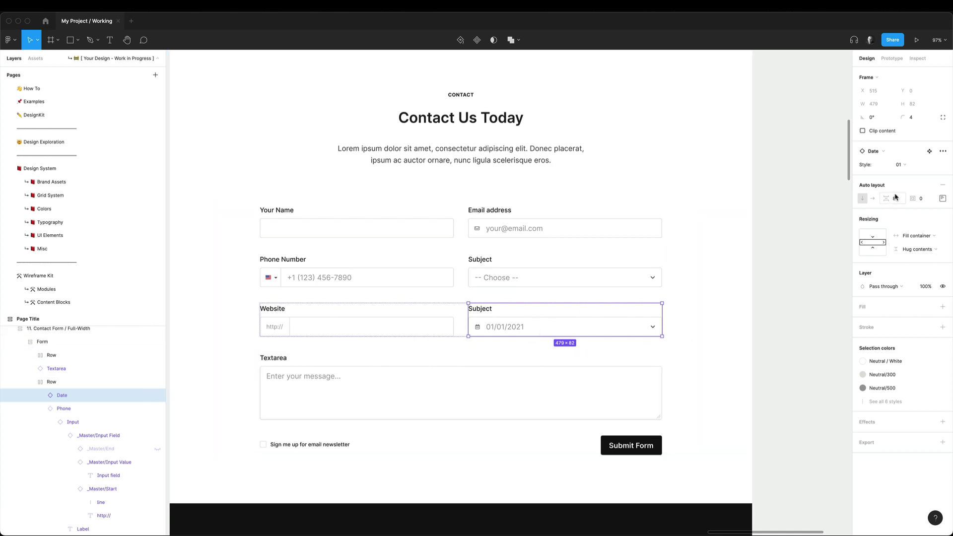
Swap the field beside Website for the Input component and hide its after-input message, keeping the label on
click(888, 152)
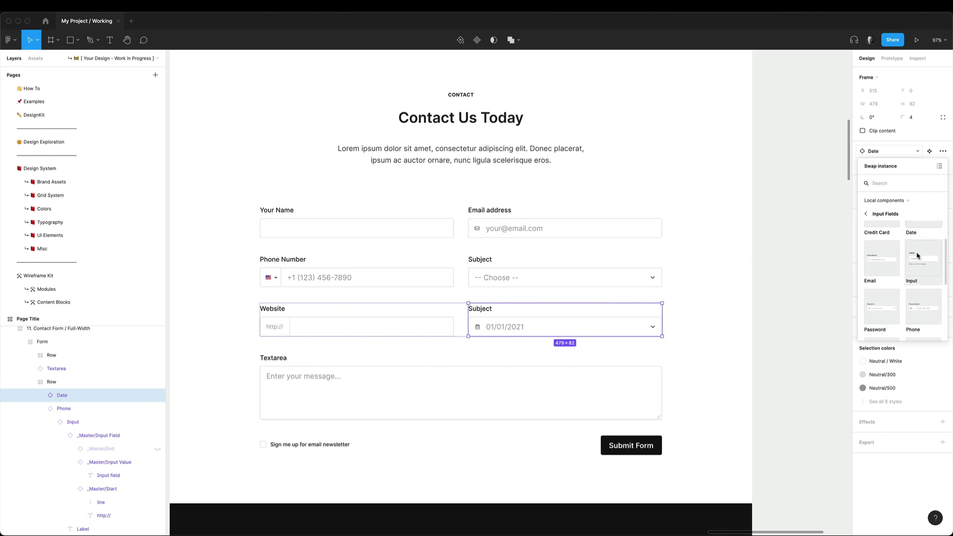
click(922, 286)
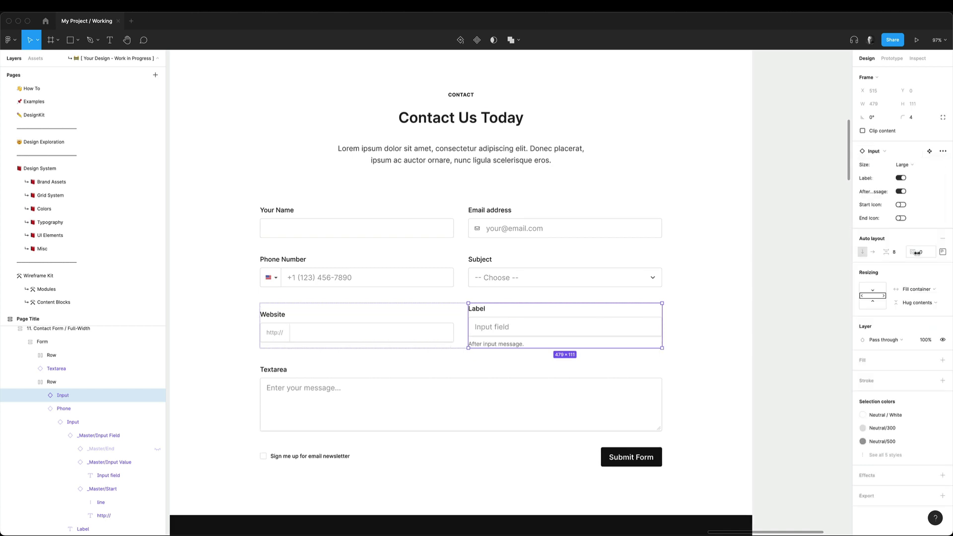
double_click(490, 346)
click(522, 310)
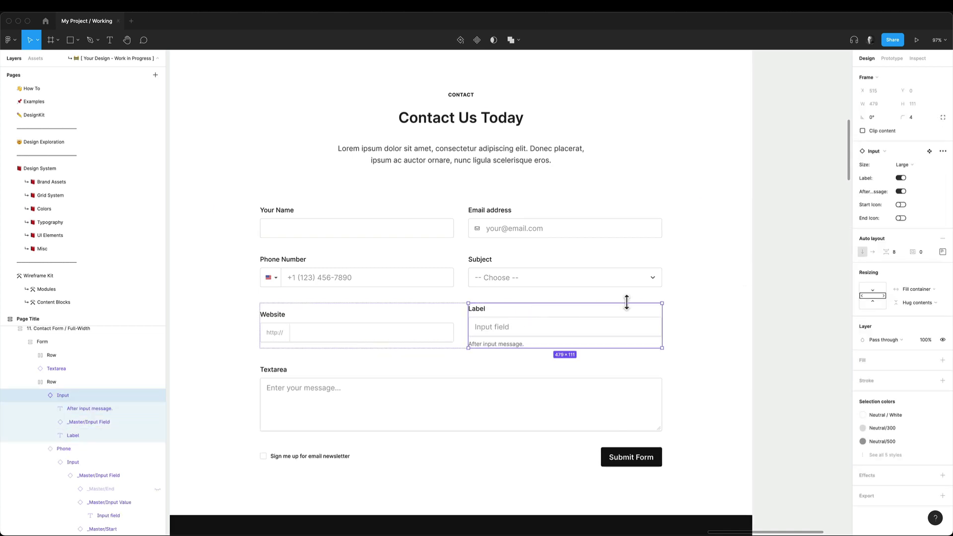
click(900, 192)
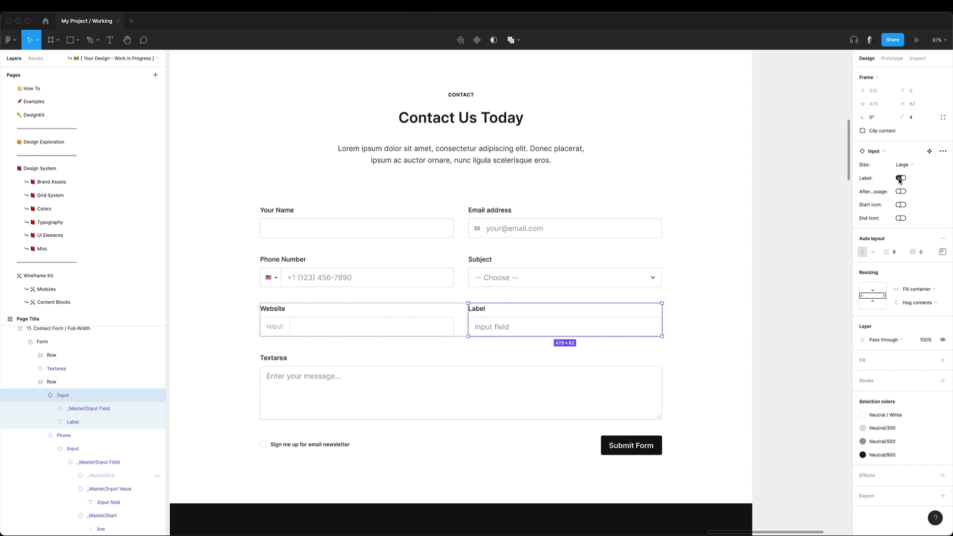
click(900, 178)
click(900, 178)
Turn on the start icon of the new input field and set that icon to Currency
click(900, 205)
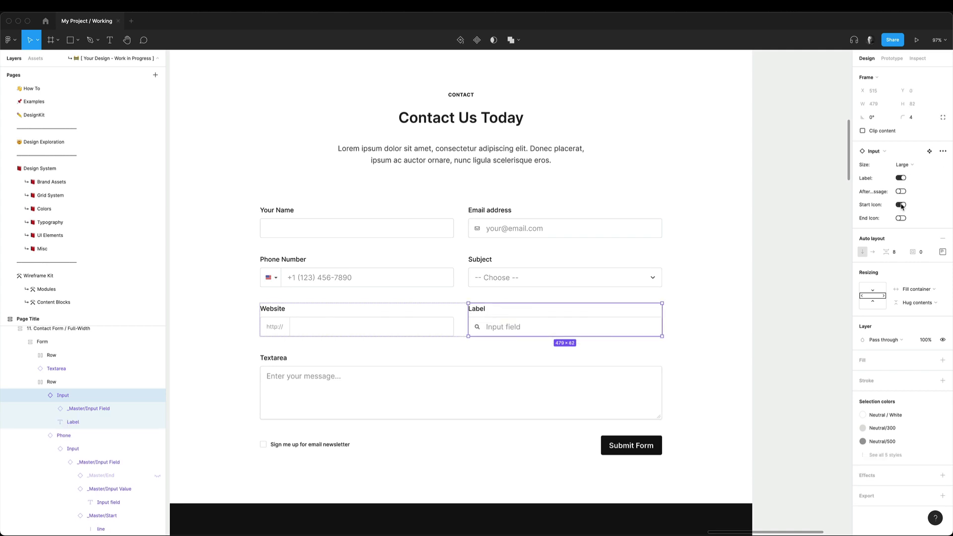
super+click(477, 328)
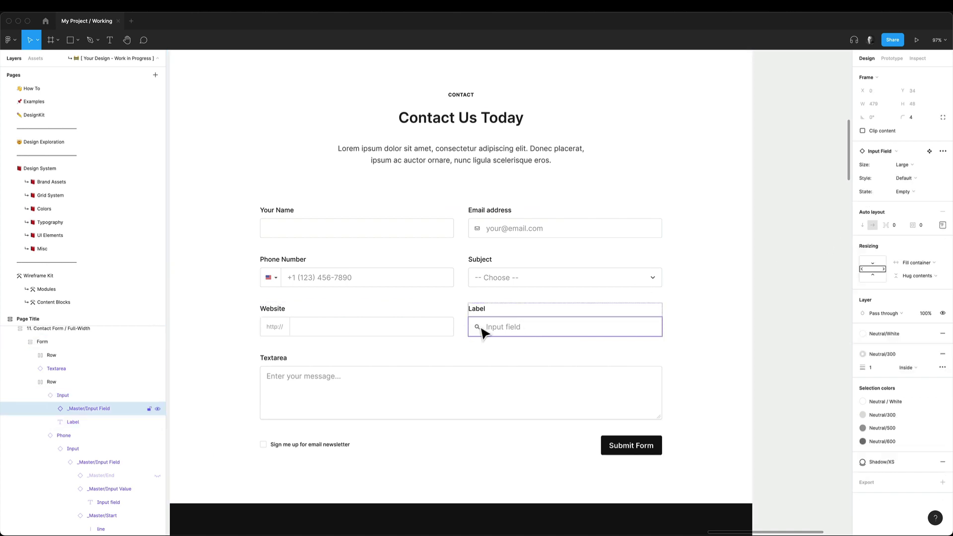
key(Escape)
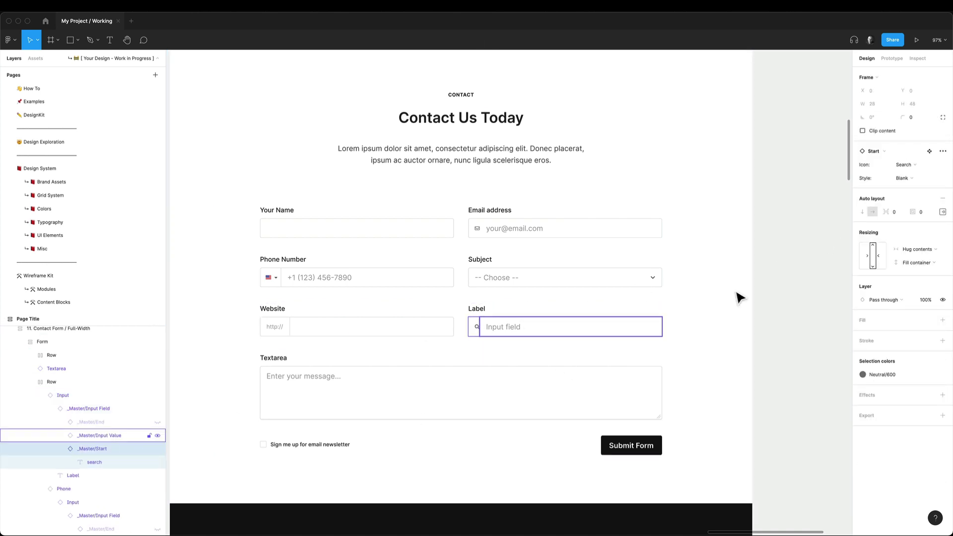
click(916, 168)
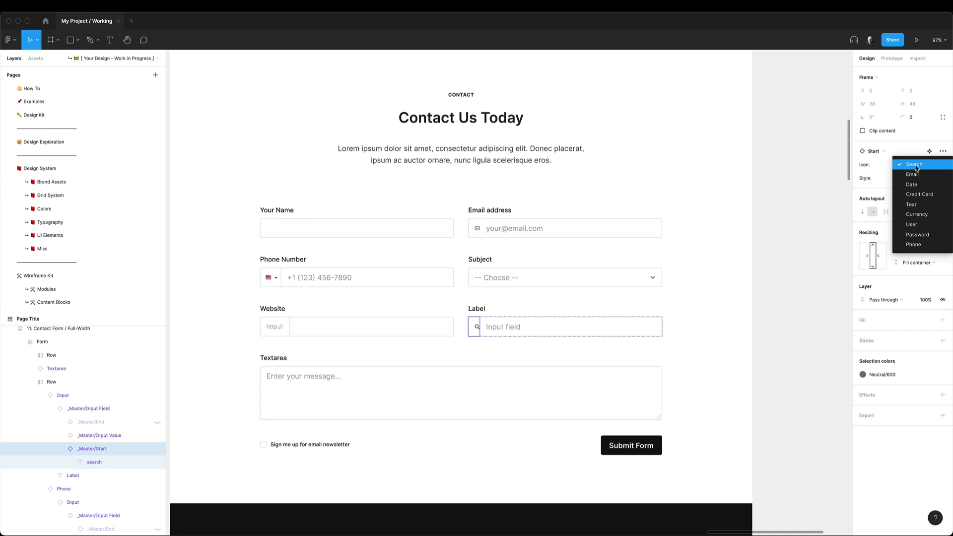
click(917, 184)
click(917, 165)
click(917, 195)
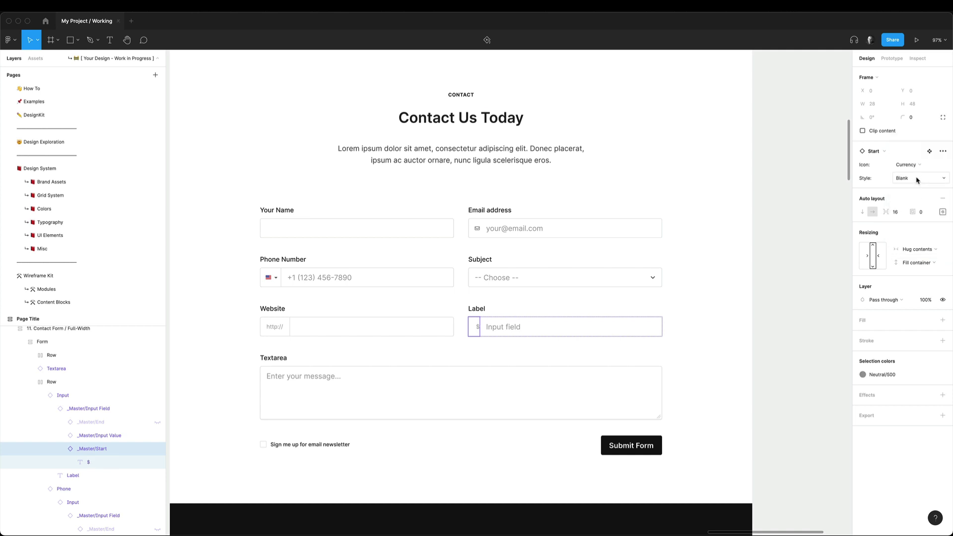
Label the currency field "Budget" and set its placeholder value to 10,000
double_click(472, 307)
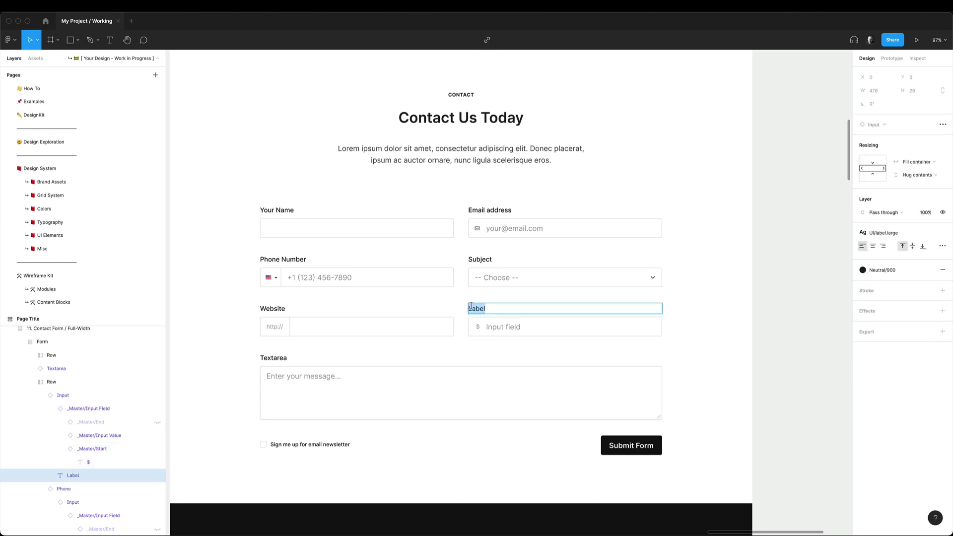
text(Budget)
double_click(503, 327)
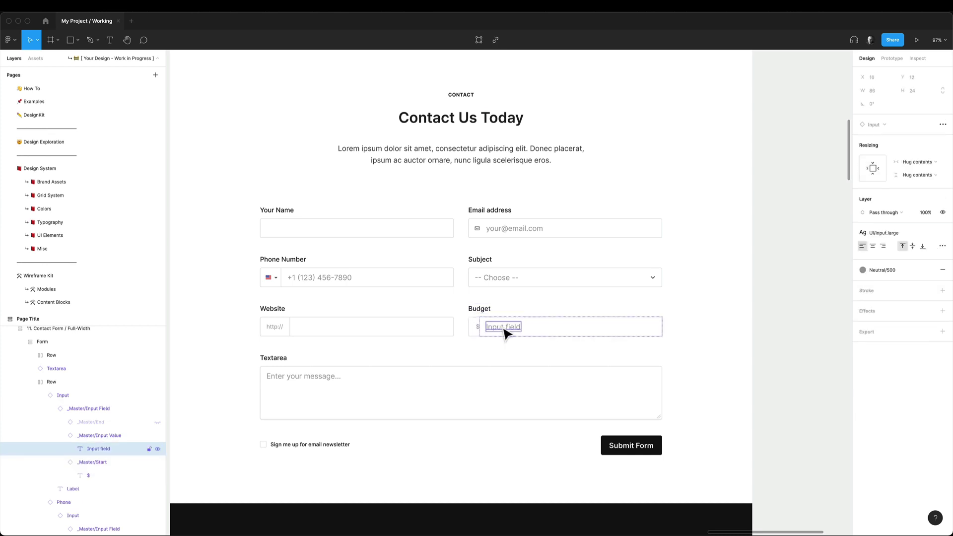
text(10,)
key(Escape)
key(Escape)
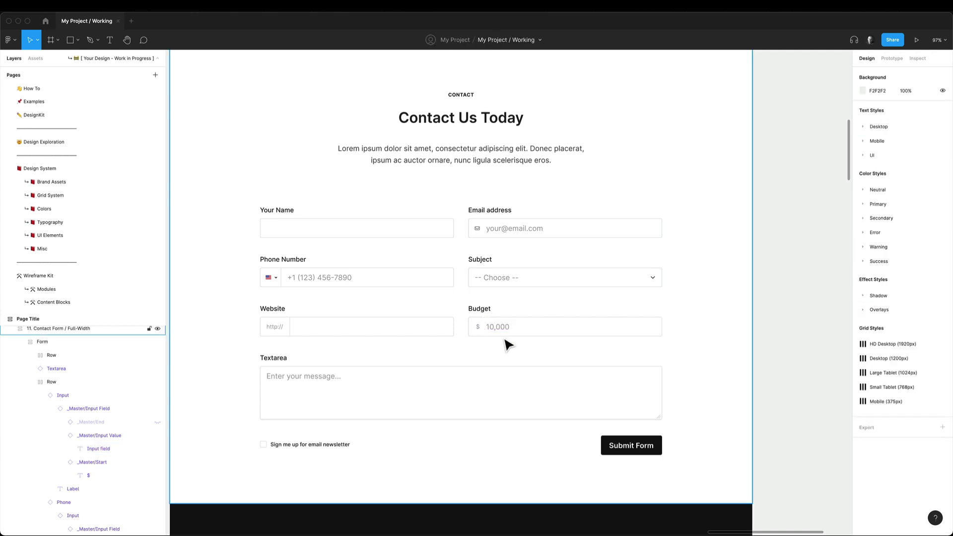
Turn on the end icon of the Budget input field
click(597, 334)
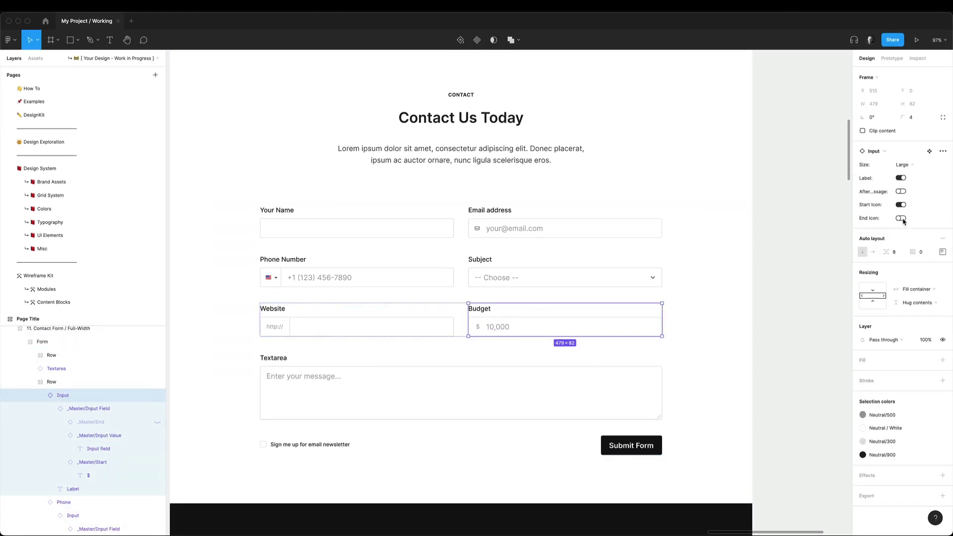
click(901, 219)
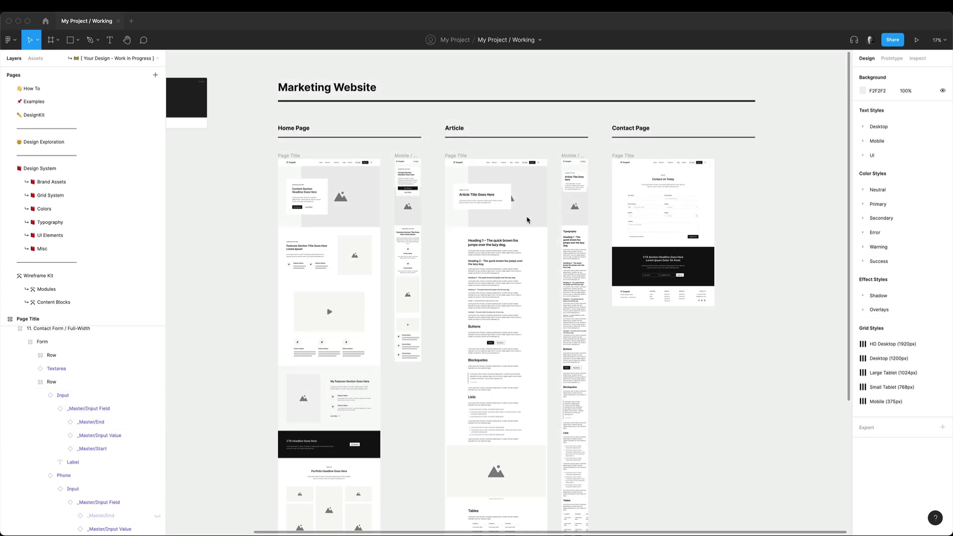
Delete the dark "What's this?" info banner from the canvas beside the Marketing Website heading
scroll(527, 220, down, 5)
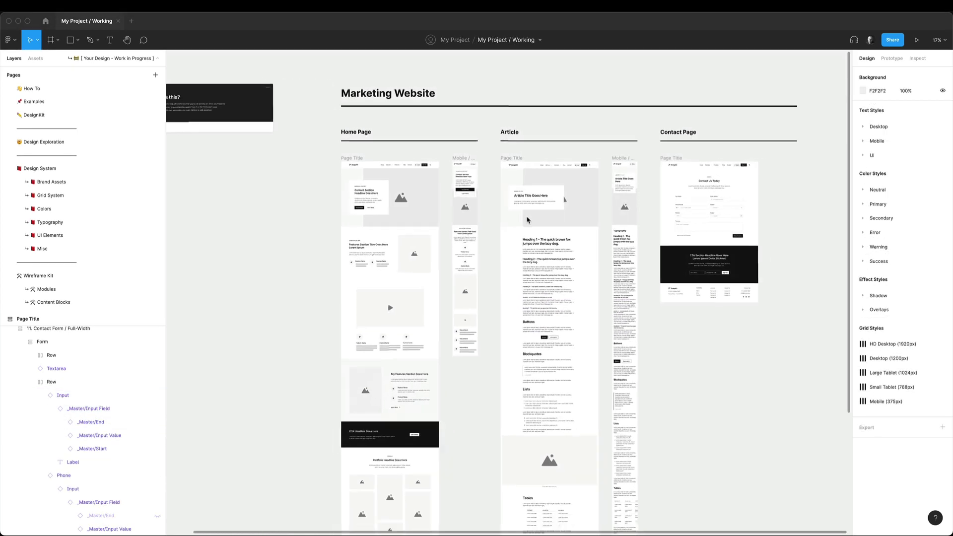
scroll(527, 220, down, 4)
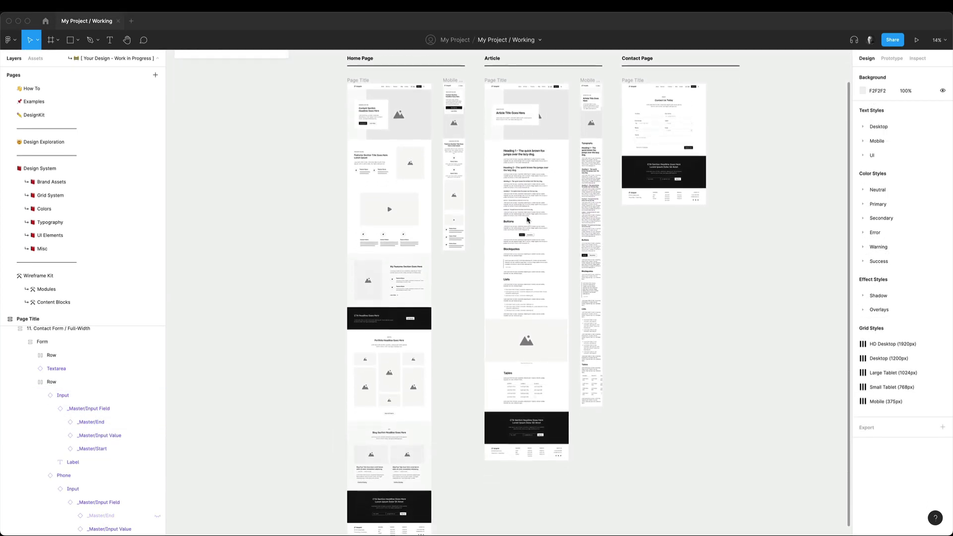
scroll(527, 220, up, 4)
scroll(288, 162, left, 3)
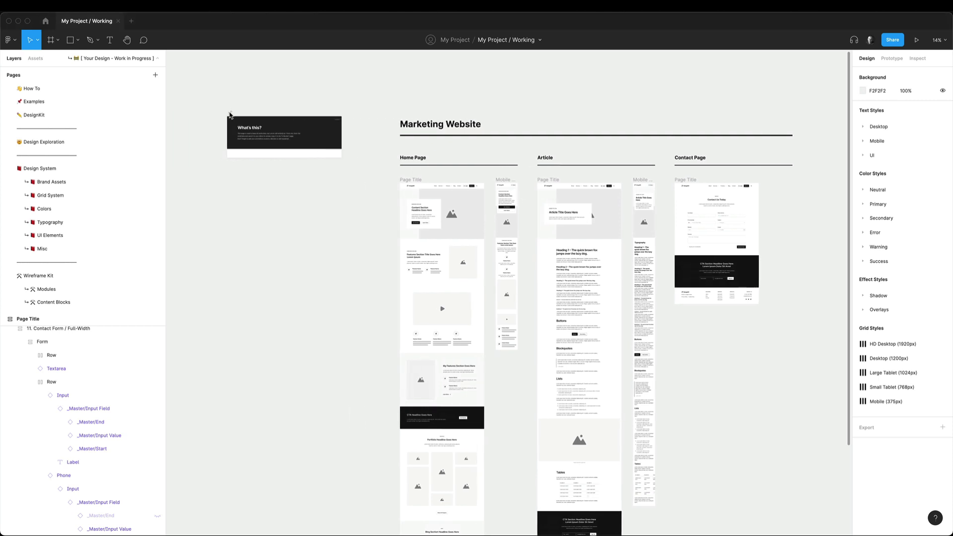
click(231, 116)
key(Delete)
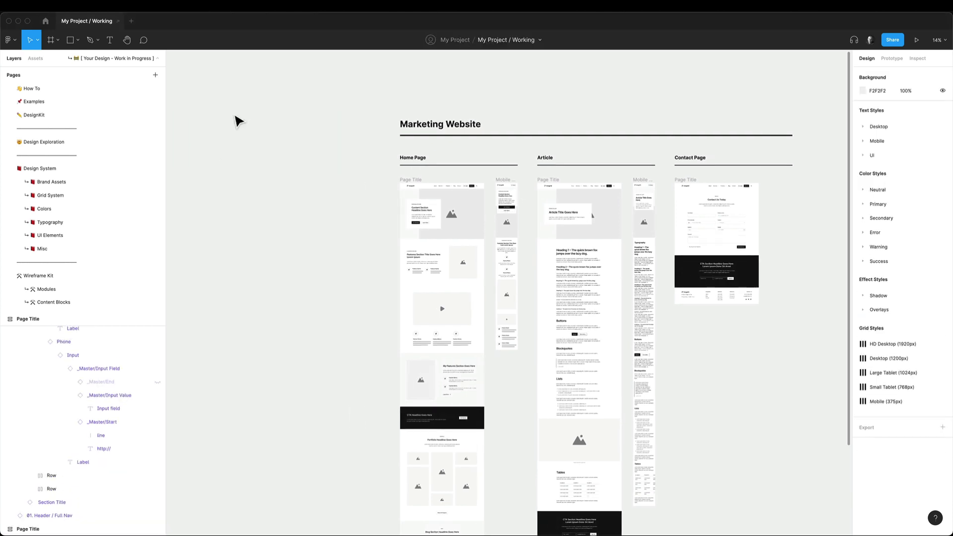
Insert a DesignKit Annotation component beside the Home Page desktop frame, pointing at the hero section
key(alt+2)
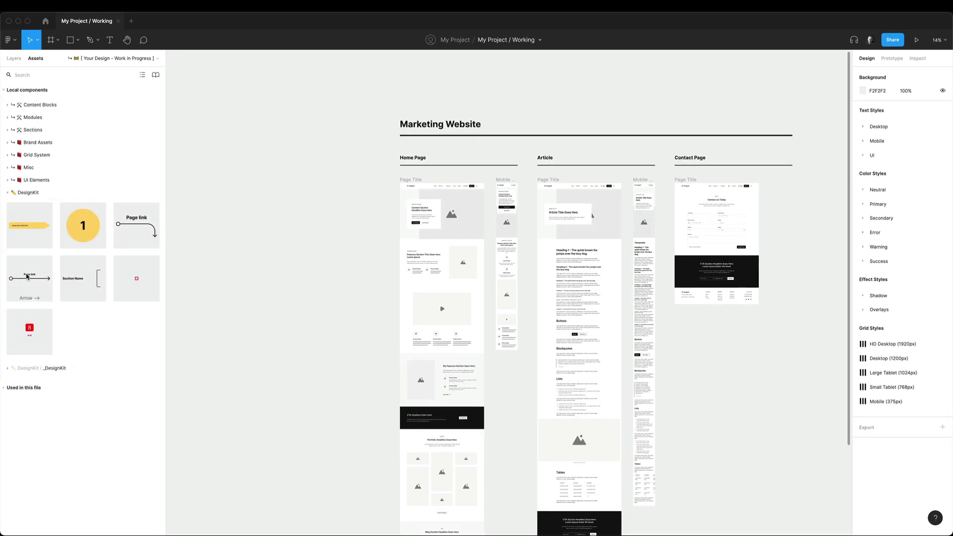
drag(43, 230, 342, 211)
click(367, 204)
scroll(340, 218, up, 3)
scroll(340, 217, up, 5)
mouse_move(308, 180)
mouse_down()
mouse_move(485, 240)
mouse_move(536, 219)
mouse_up()
click(505, 263)
scroll(504, 263, right, 3)
Replace the annotation text with "Your note goes here." and a second line reading "longer note..."
double_click(398, 215)
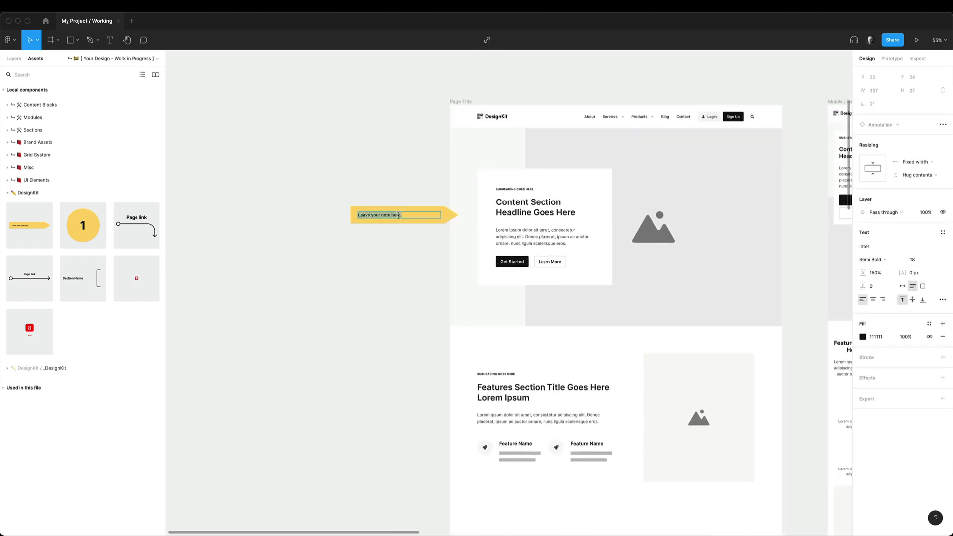
text(Your note goes here.)
key(Return)
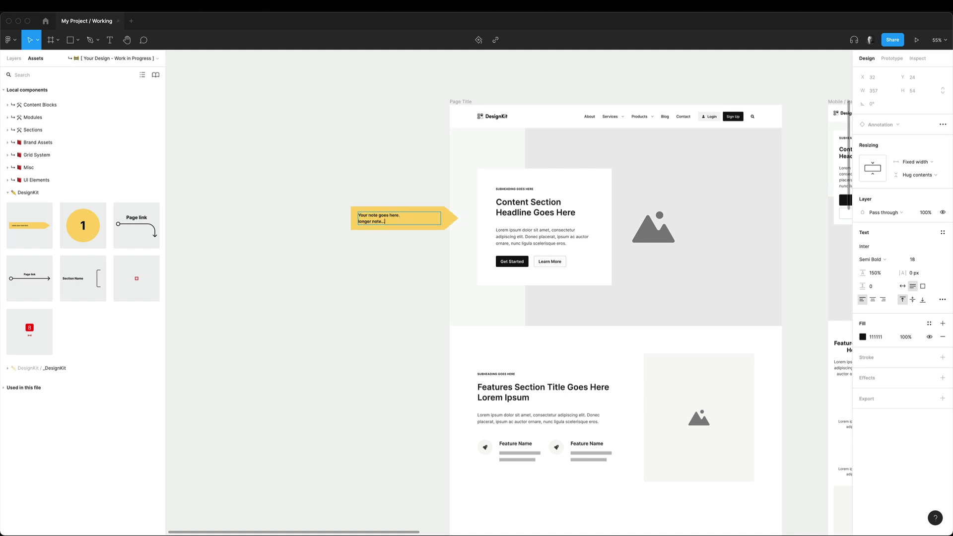
key(Escape)
click(389, 268)
Try other annotation colors such as Cyan, and set the note's color to Green
scroll(388, 268, right, 1)
click(394, 239)
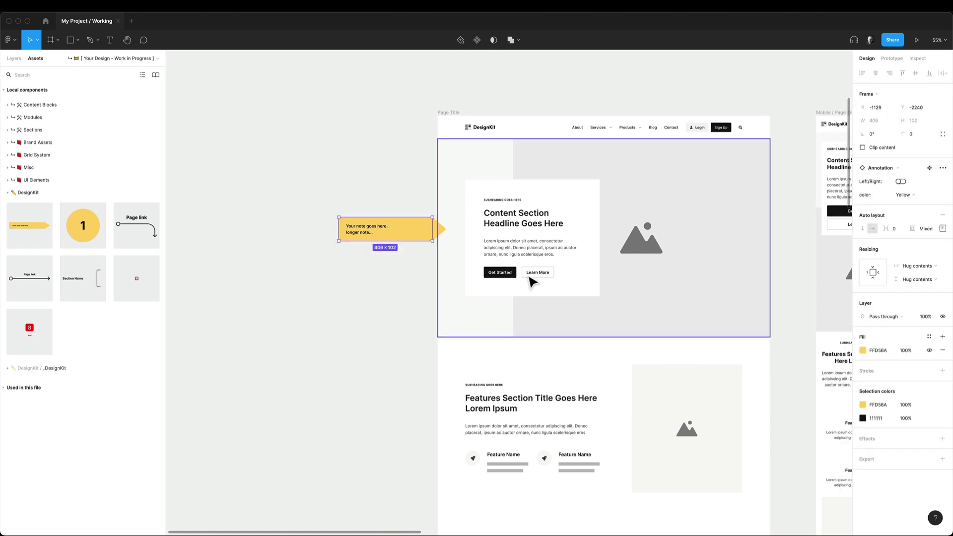
click(910, 195)
click(916, 204)
click(917, 194)
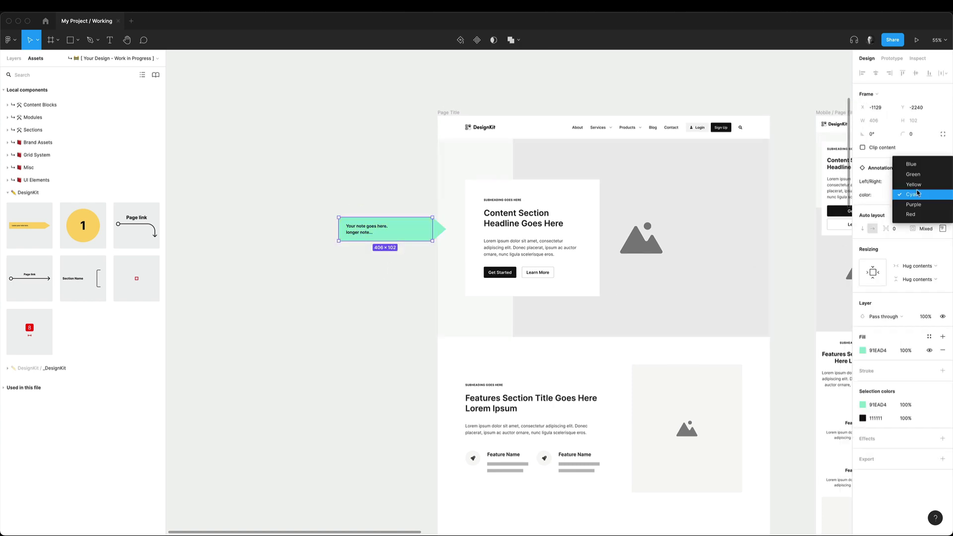
click(916, 205)
click(916, 196)
click(919, 165)
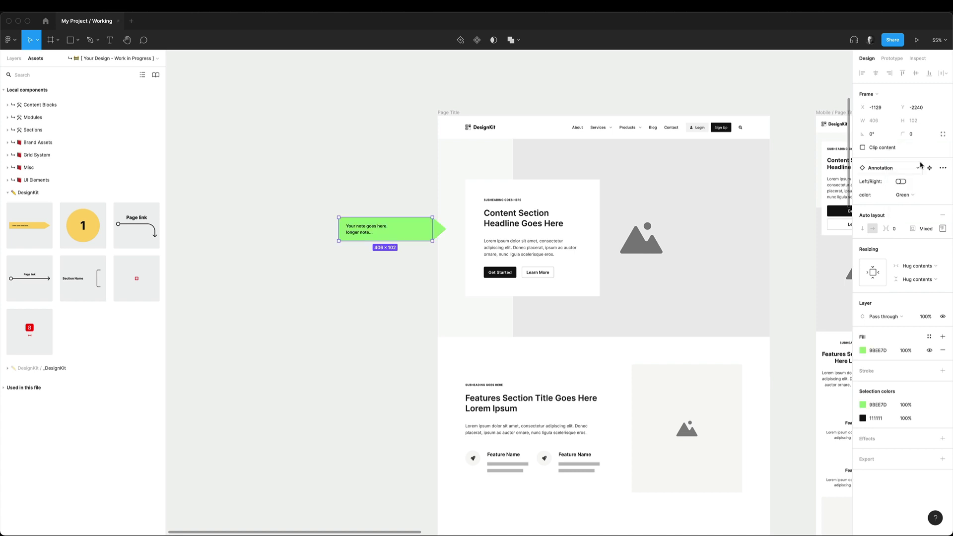
Turn on the annotation's Left/Right option and place the note beside the Home Page mobile frame's hero image
click(901, 182)
scroll(430, 228, right, 5)
drag(202, 238, 797, 264)
scroll(808, 234, right, 5)
click(651, 223)
scroll(690, 212, down, 5)
click(700, 241)
Return the annotation to the Home Page desktop frame's outer side, turn Left/Right off, and duplicate it into a stack of three notes
click(13, 58)
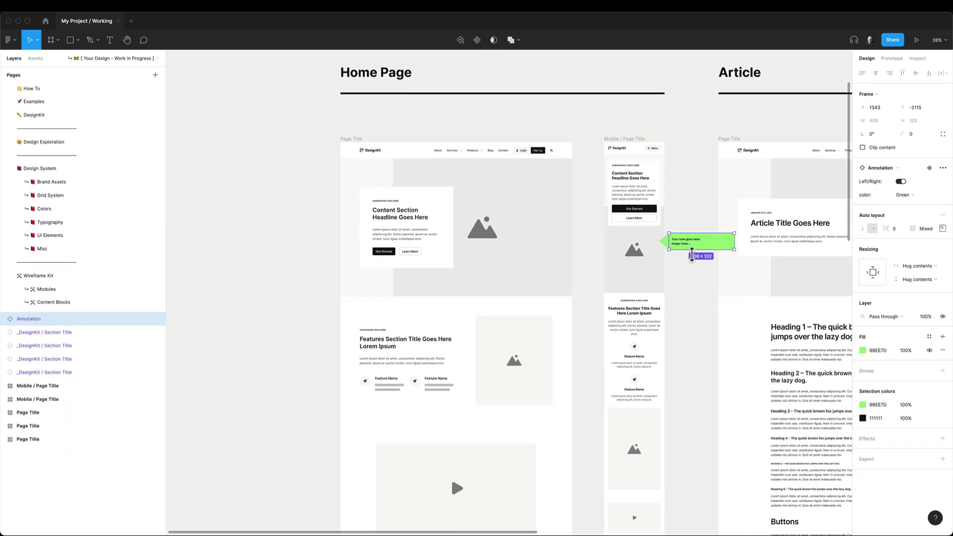
mouse_move(688, 247)
mouse_down()
mouse_move(510, 252)
mouse_move(441, 313)
mouse_up()
mouse_move(431, 272)
mouse_down()
mouse_move(274, 246)
mouse_move(295, 241)
mouse_move(300, 282)
mouse_up()
click(900, 182)
alt+drag(297, 276, 301, 313)
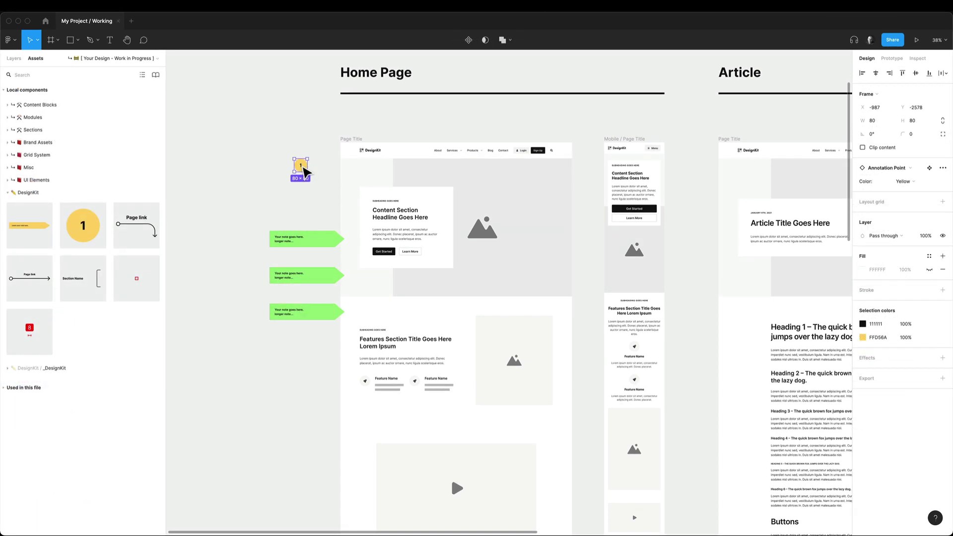
Place yellow numbered annotation points on the Home Page's hero card, features image and video block
mouse_move(304, 171)
mouse_down()
mouse_move(454, 272)
mouse_move(489, 280)
mouse_move(483, 408)
mouse_up()
key(ctrl+d)
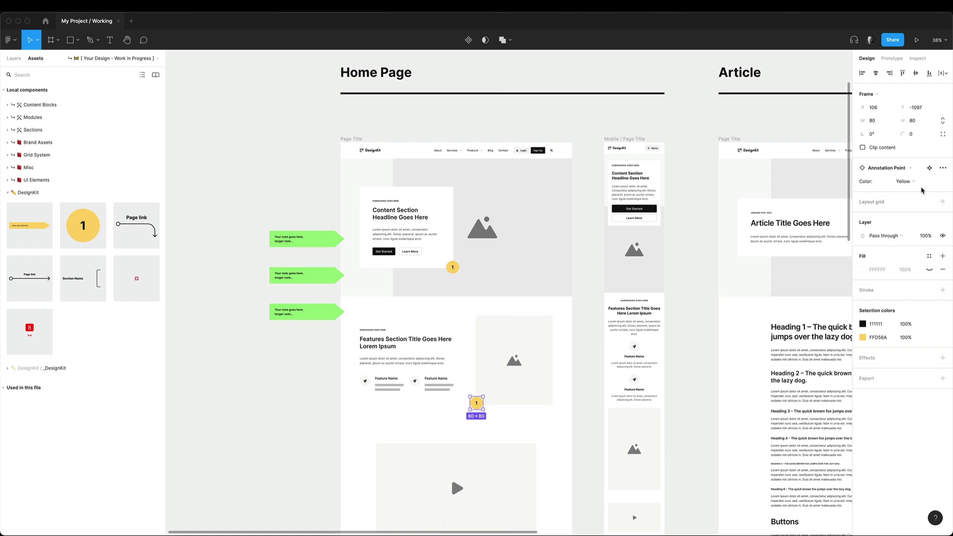
click(917, 183)
click(913, 181)
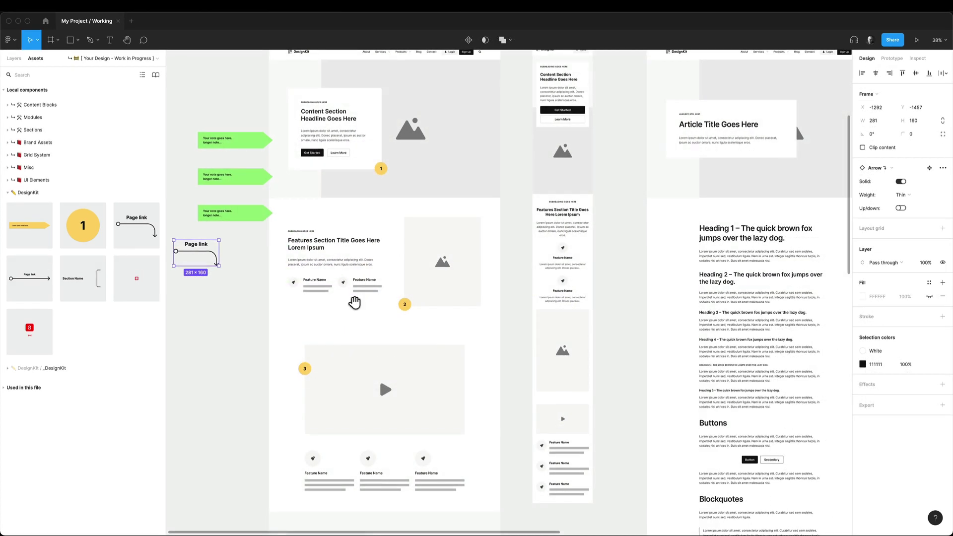
Add the bent Arrow component beside the Home Page's blog section and stretch it outward from the second blog post image
scroll(354, 302, down, 3)
scroll(353, 301, down, 3)
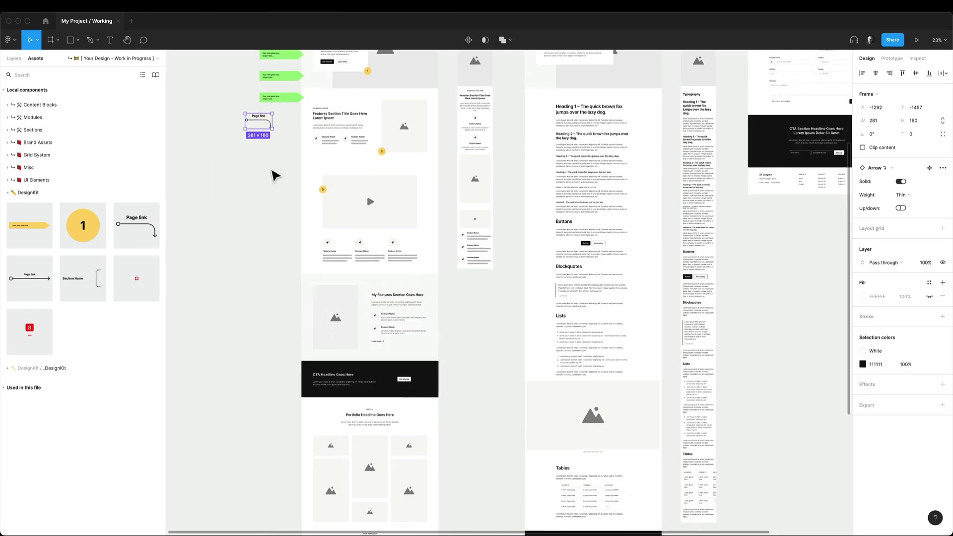
drag(268, 125, 489, 359)
scroll(444, 413, down, 3)
scroll(445, 412, up, 2)
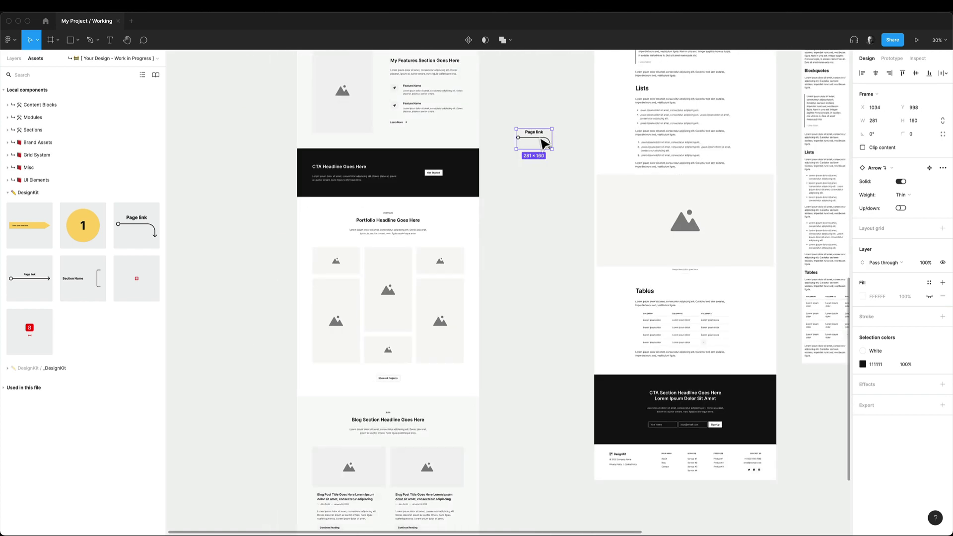
drag(542, 144, 528, 390)
scroll(529, 390, down, 3)
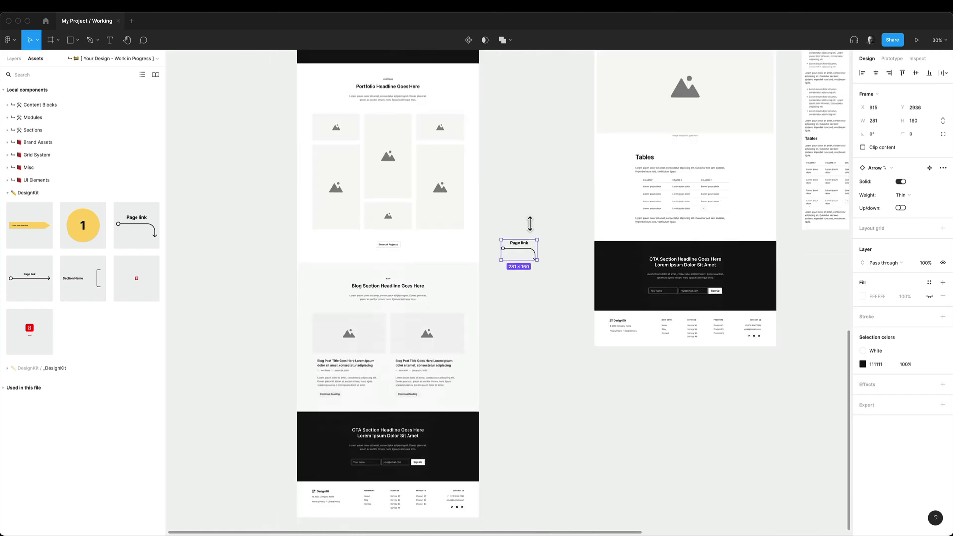
drag(521, 250, 548, 342)
click(556, 302)
Change the arrow's label to "Link to the blog post"
double_click(499, 332)
text(Link to t)
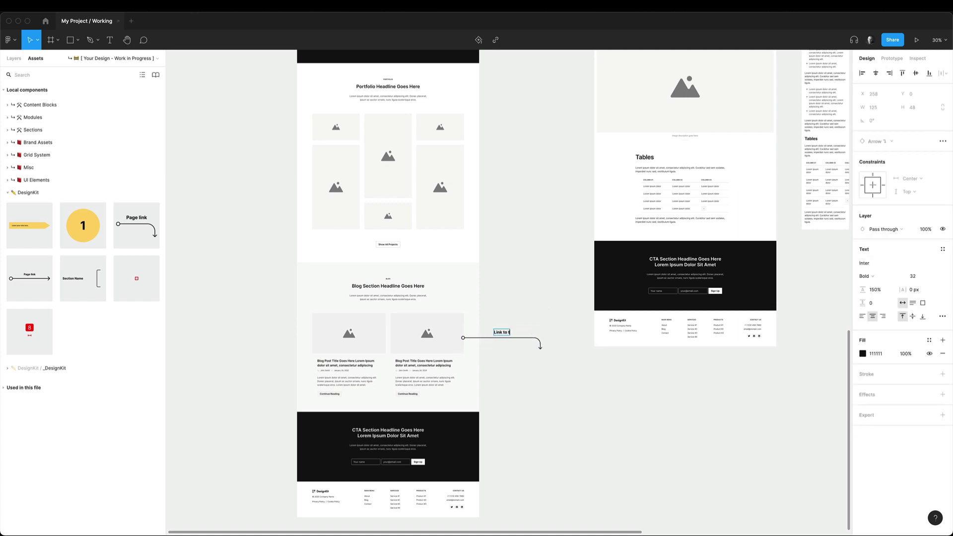
click(560, 242)
Move the Article section title with its desktop and mobile frames below the blog link arrow
scroll(560, 242, down, 5)
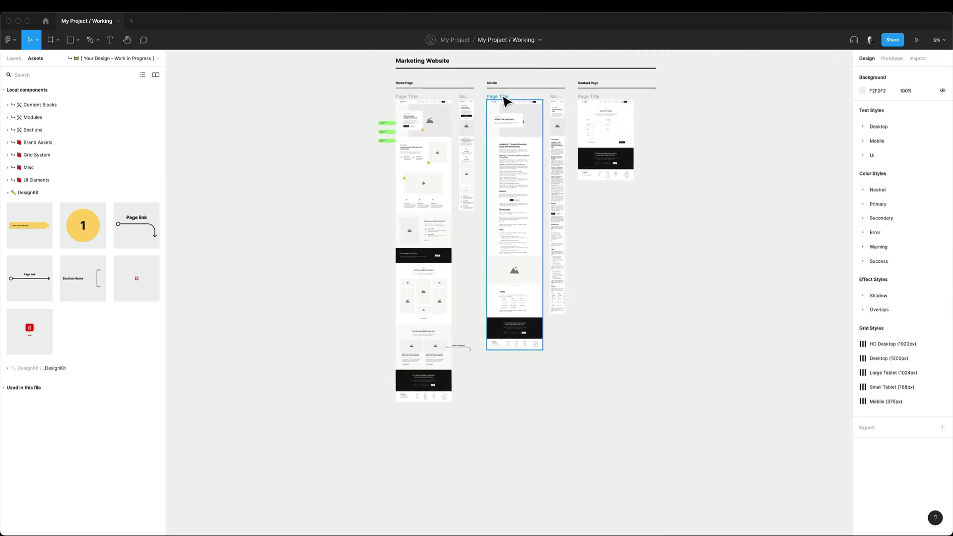
click(498, 84)
shift+click(501, 98)
shift+click(554, 96)
drag(519, 98, 492, 374)
Lengthen the blog post link arrow horizontally so its head sits above the Article section
scroll(485, 381, up, 5)
click(436, 307)
drag(456, 307, 507, 307)
click(674, 248)
Add a Sections bracket beside the Home Page's portfolio section and stretch it to span that section's height
scroll(678, 254, down, 4)
scroll(678, 254, up, 3)
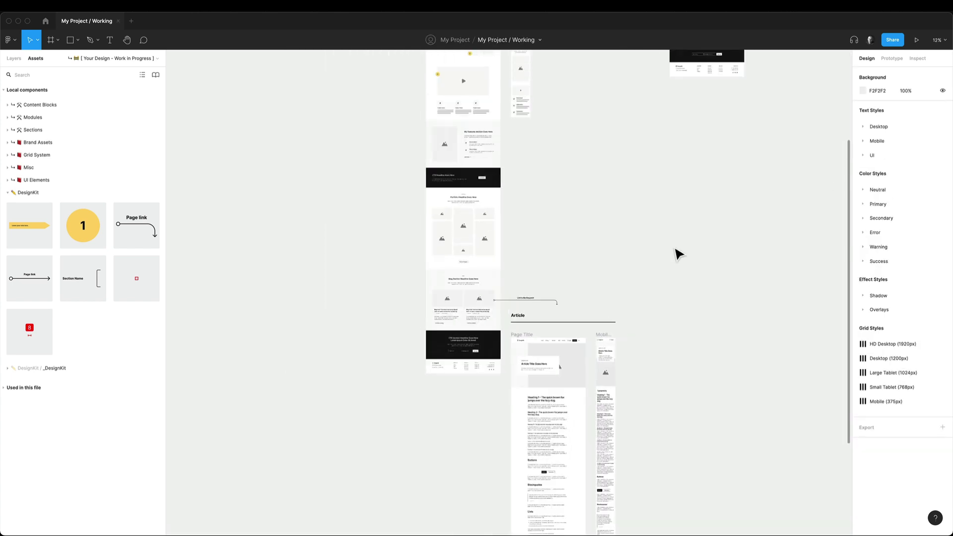
scroll(675, 258, up, 3)
scroll(493, 445, up, 5)
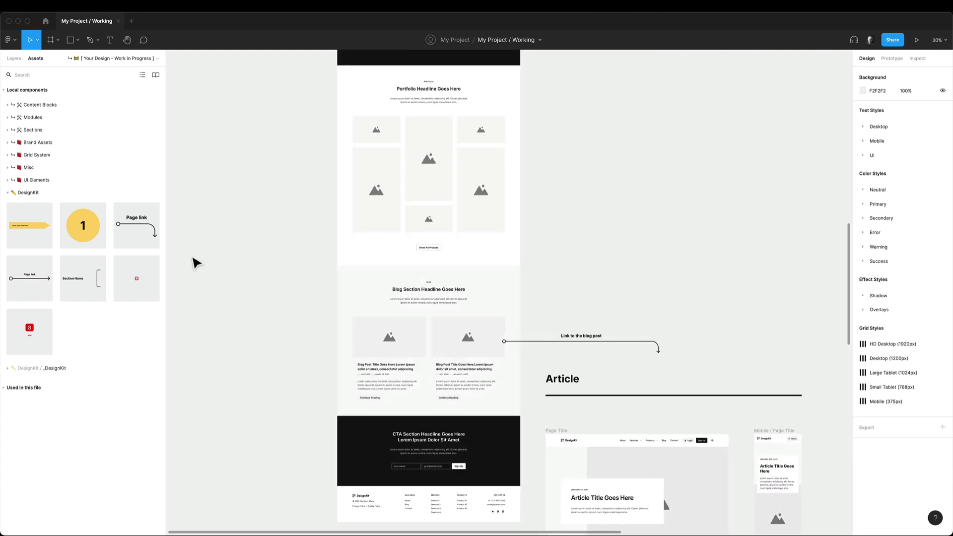
drag(83, 278, 303, 306)
scroll(303, 307, up, 2)
drag(308, 383, 311, 335)
click(229, 272)
scroll(236, 229, up, 1)
scroll(235, 230, left, 2)
Duplicate the section bracket and set the copy's weight to Bold after trying the Medium weight
click(365, 259)
drag(400, 205, 374, 207)
click(901, 181)
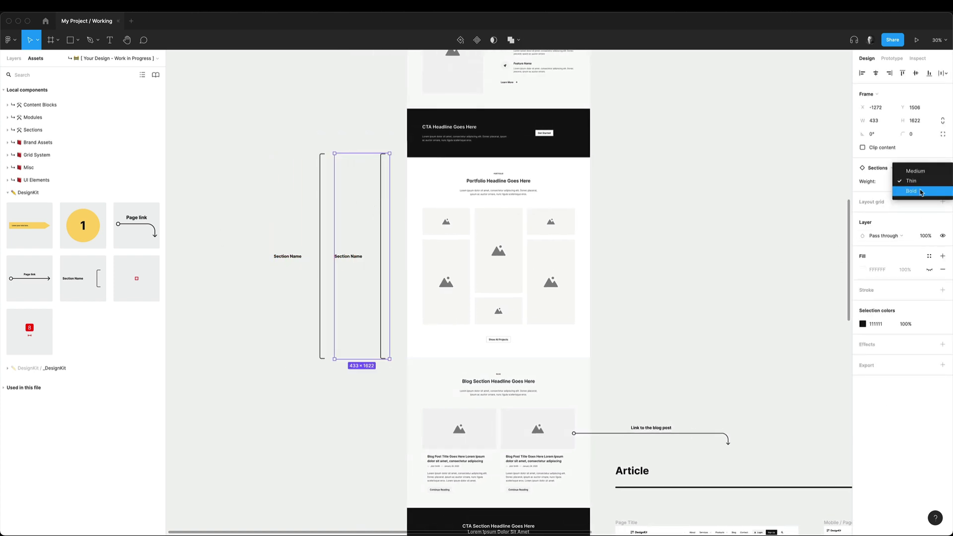
click(921, 191)
click(918, 181)
click(914, 161)
click(913, 181)
click(913, 201)
Set the thin bracket next to the portfolio section and stretch the bold one outside it from the CTA through the blog section
drag(372, 280, 242, 277)
drag(254, 159, 252, 113)
drag(316, 211, 389, 212)
drag(255, 179, 326, 183)
drag(331, 359, 331, 505)
click(215, 344)
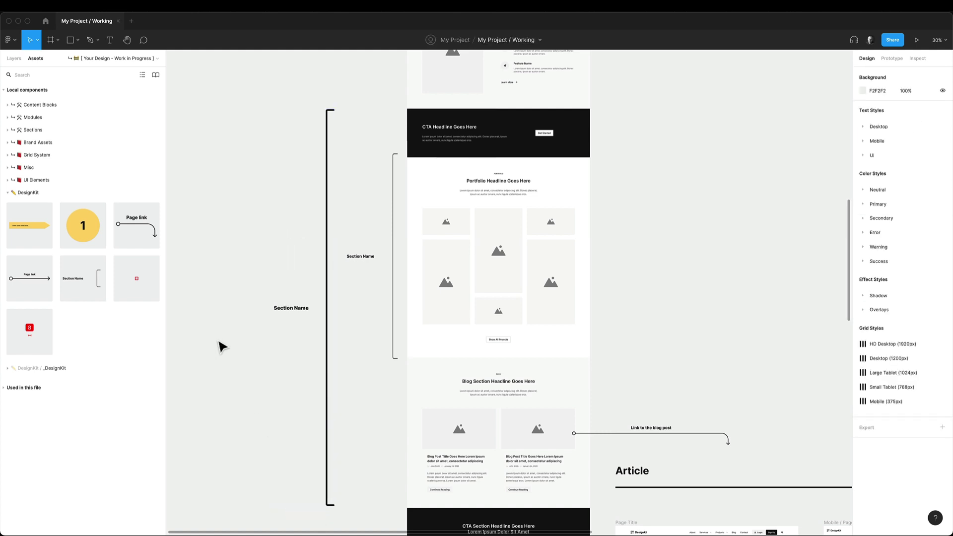